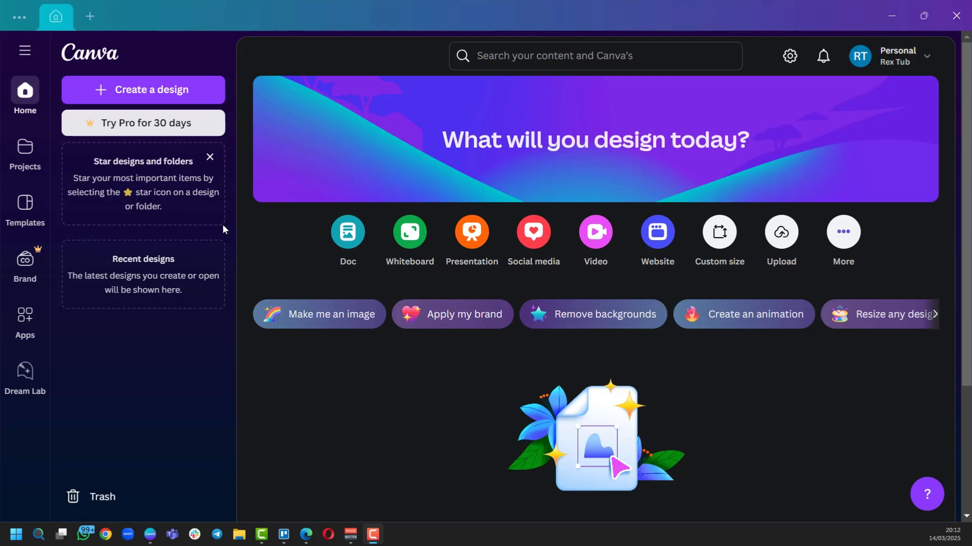
Bring the Canva window into focus on its Home page.
{"action": "left_click", "coordinate": [217, 47]}
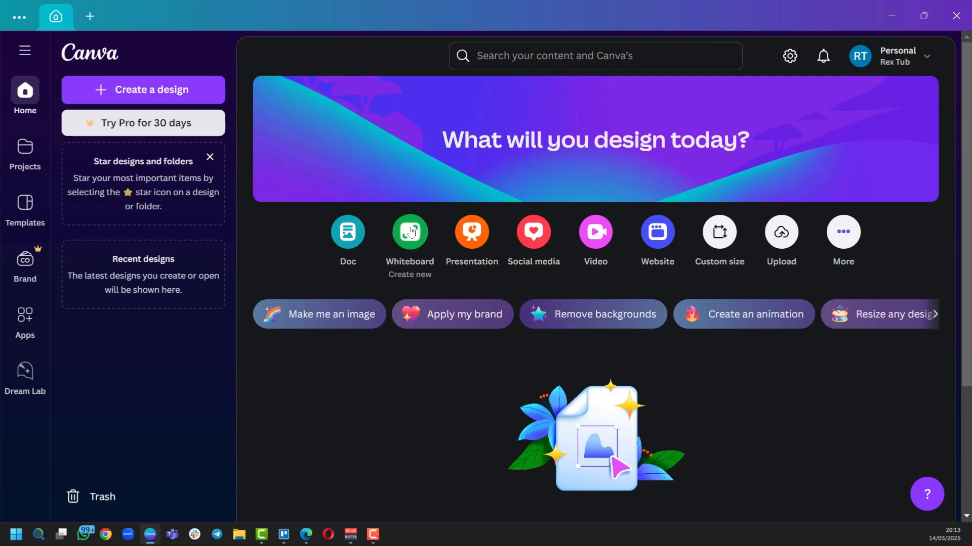
Search Canva templates for 'resume' and look through the results.
{"action": "left_click", "coordinate": [501, 58]}
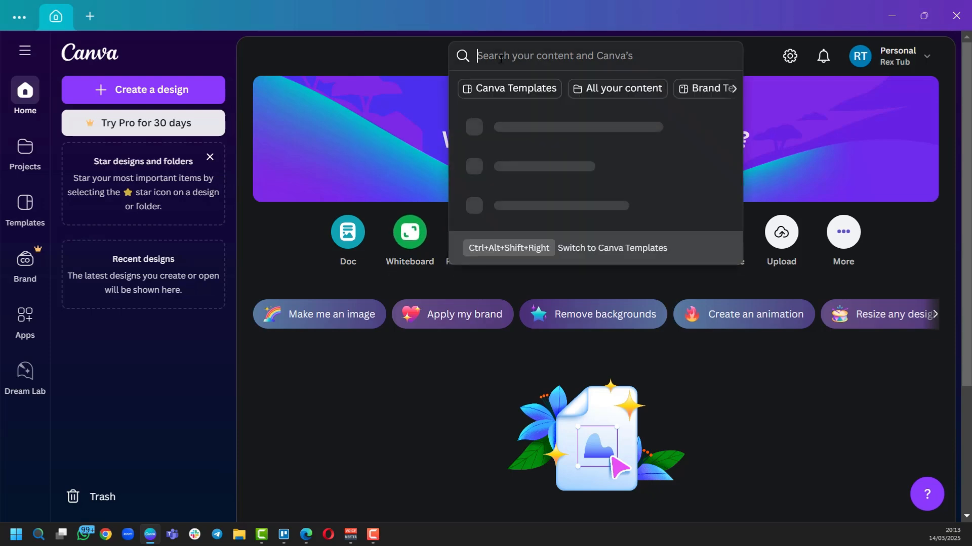
{"action": "type", "text": "resume"}
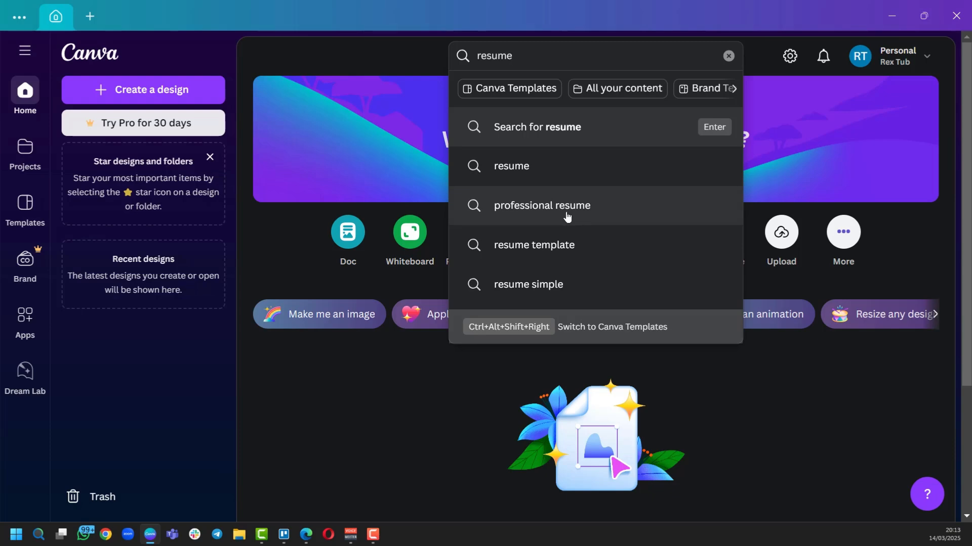
{"action": "left_click", "coordinate": [541, 128]}
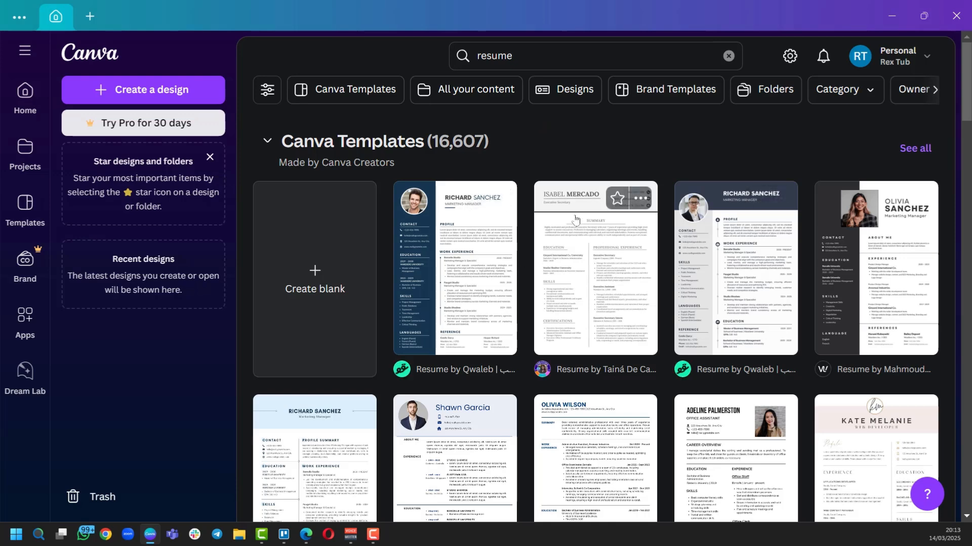
{"action": "scroll", "coordinate": [455, 203], "scroll_direction": "down", "scroll_amount": 2}
{"action": "scroll", "coordinate": [446, 213], "scroll_direction": "up", "scroll_amount": 2}
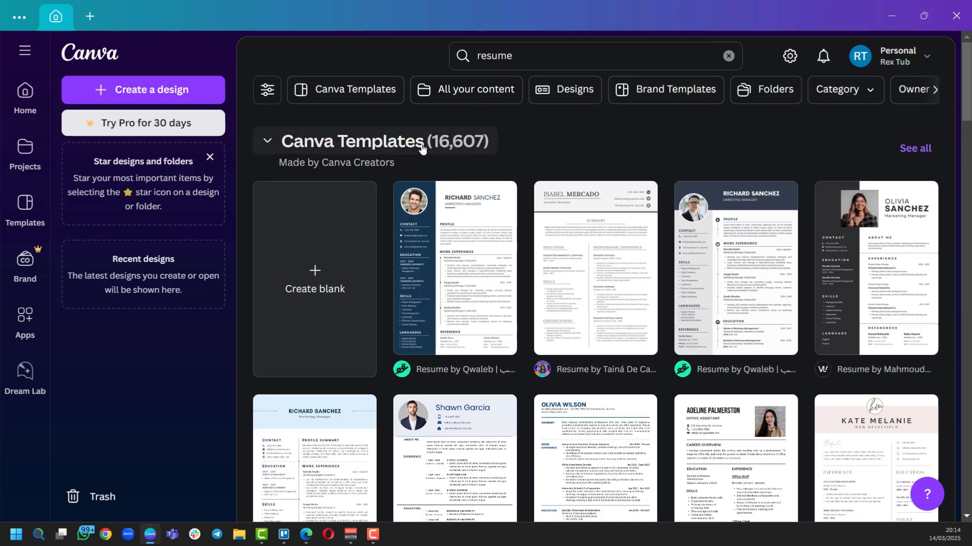
Create a blank A4 design and add two more pages.
{"action": "left_click", "coordinate": [313, 274]}
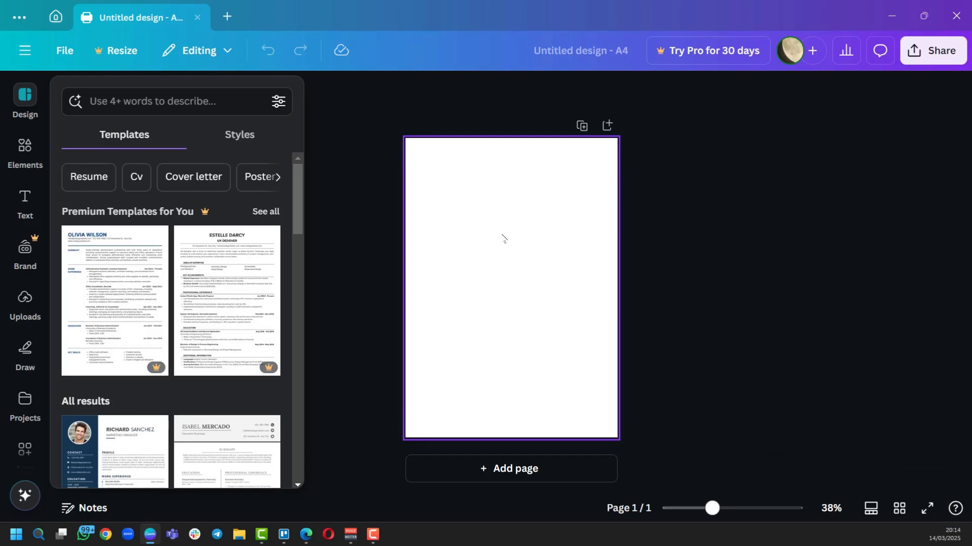
{"action": "left_click", "coordinate": [517, 474]}
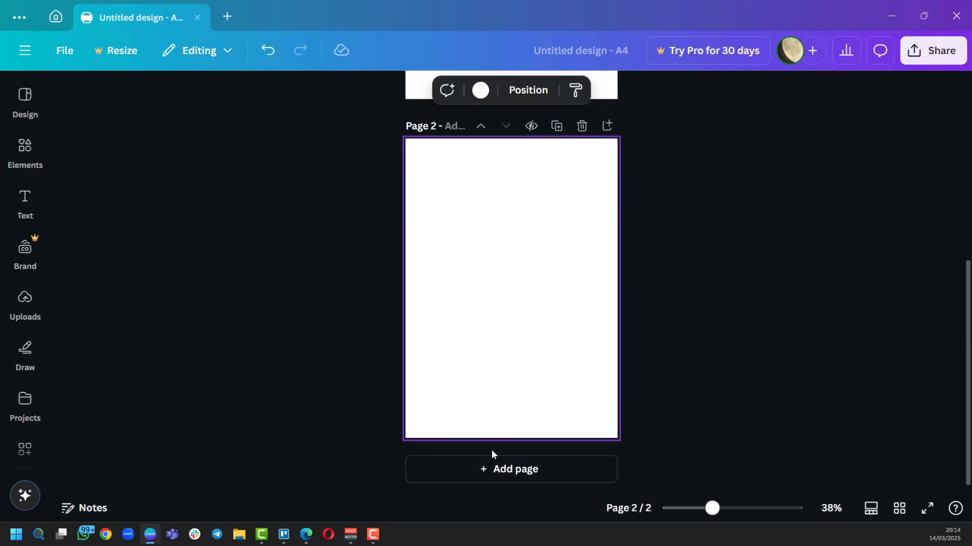
{"action": "left_click", "coordinate": [507, 469]}
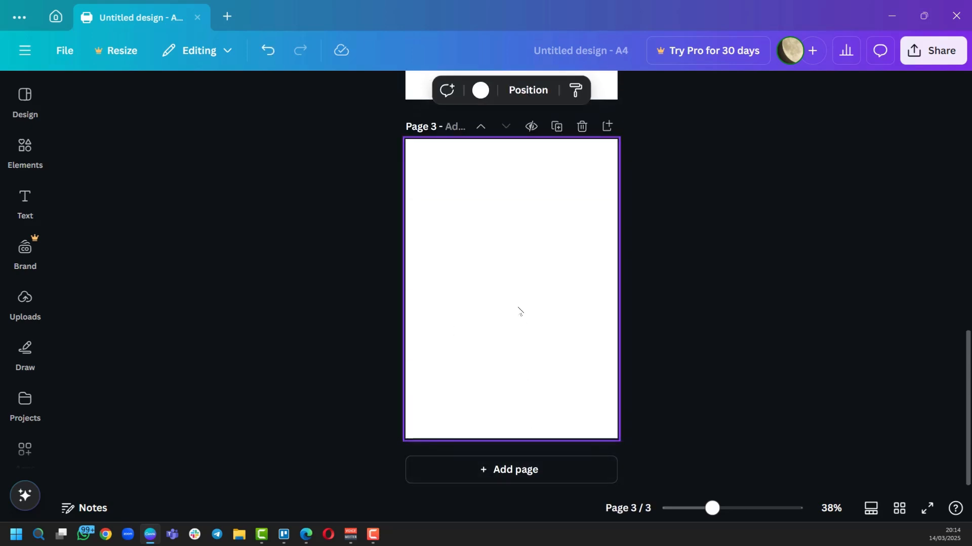
{"action": "scroll", "coordinate": [511, 245], "scroll_direction": "up", "scroll_amount": 10}
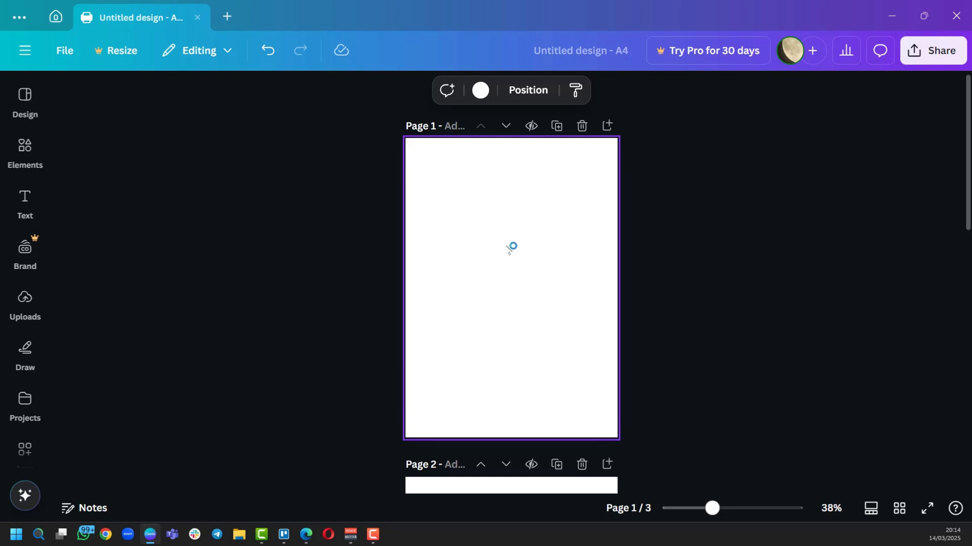
Try grey, black, light blue and dark blue page backgrounds, then return to white.
{"action": "left_click", "coordinate": [481, 92]}
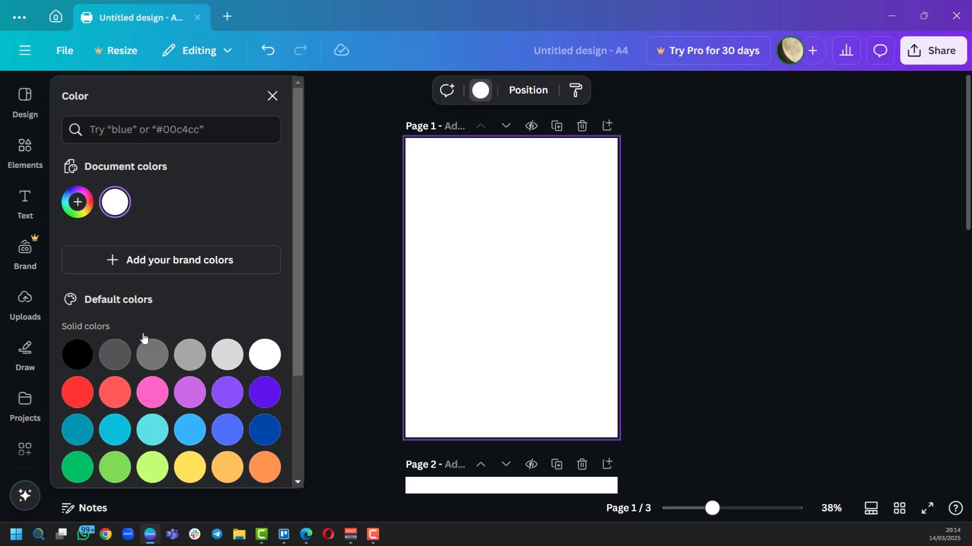
{"action": "scroll", "coordinate": [183, 462], "scroll_direction": "down", "scroll_amount": 3}
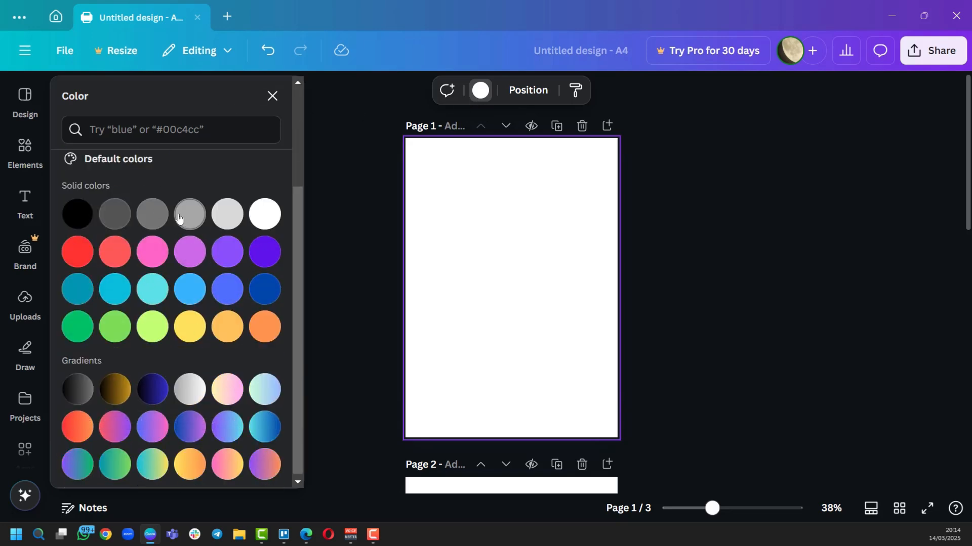
{"action": "left_click", "coordinate": [146, 211]}
{"action": "left_click", "coordinate": [82, 218]}
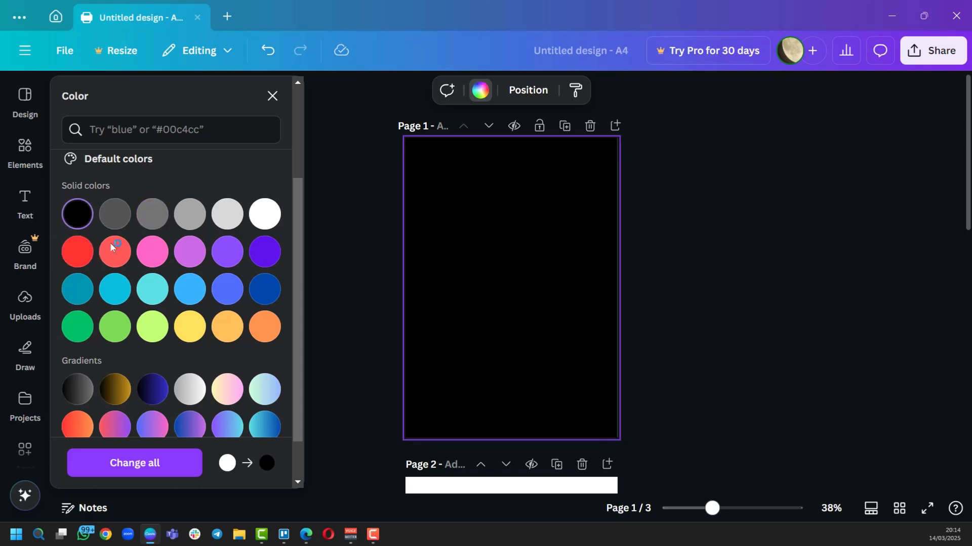
{"action": "left_click", "coordinate": [193, 284]}
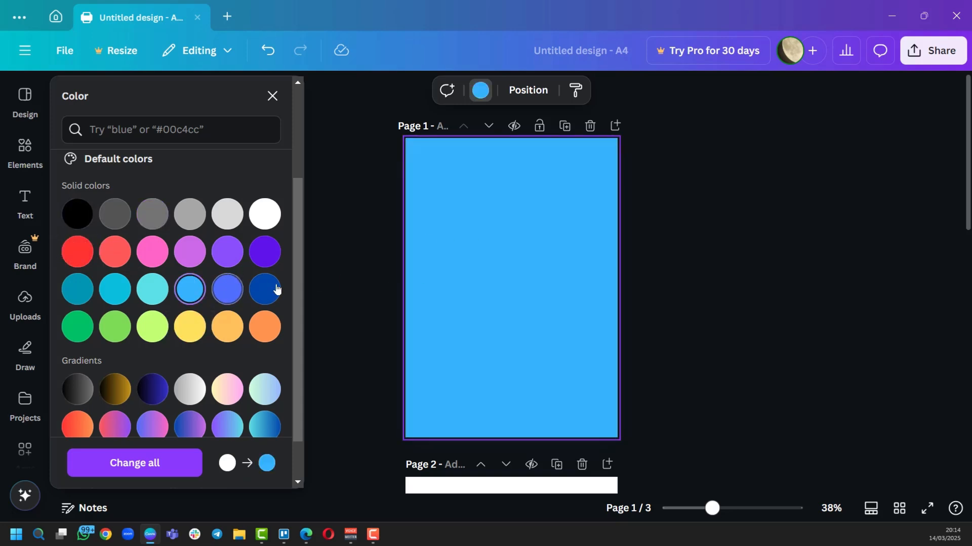
{"action": "left_click", "coordinate": [277, 289]}
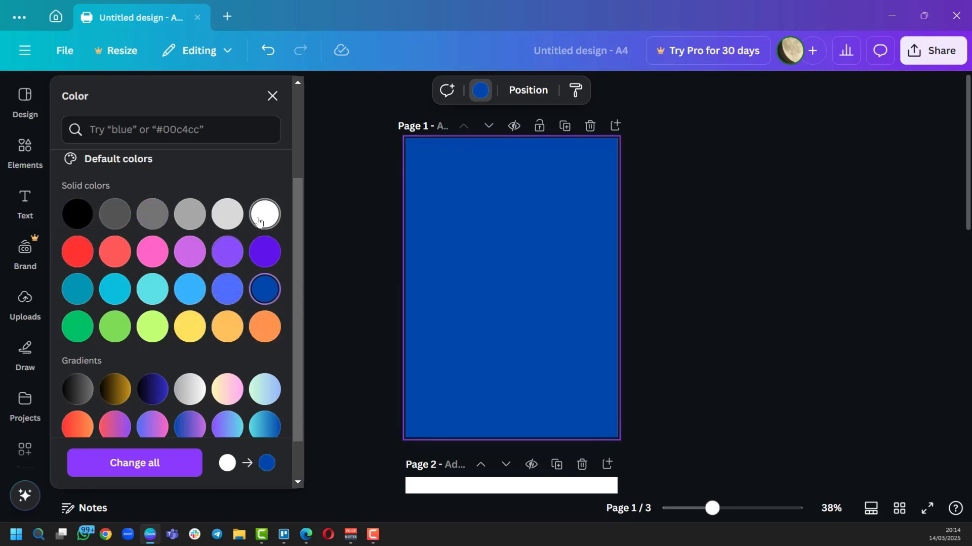
{"action": "left_click", "coordinate": [262, 216]}
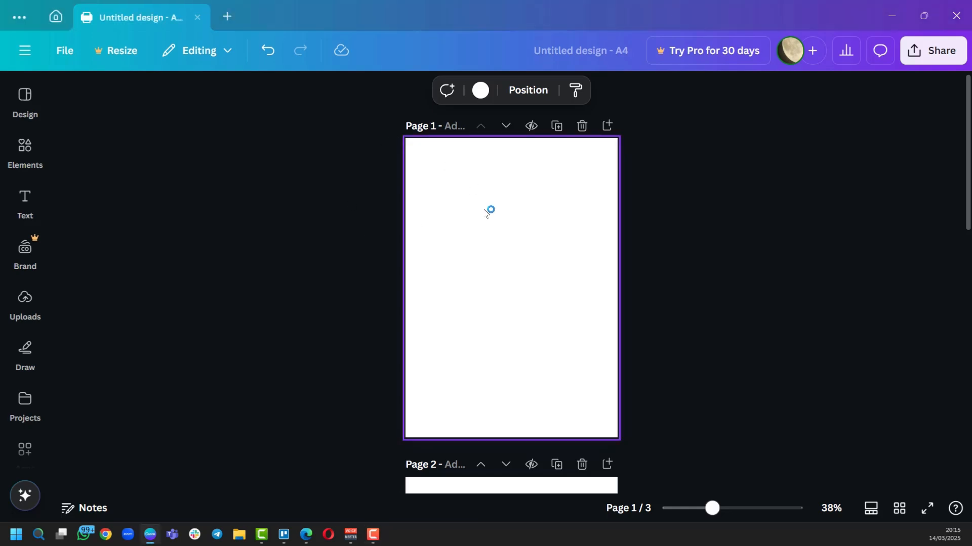
Add a grey square and stretch it into a full-height bar along page 1's left edge.
{"action": "key", "text": "r"}
{"action": "left_click", "coordinate": [567, 298]}
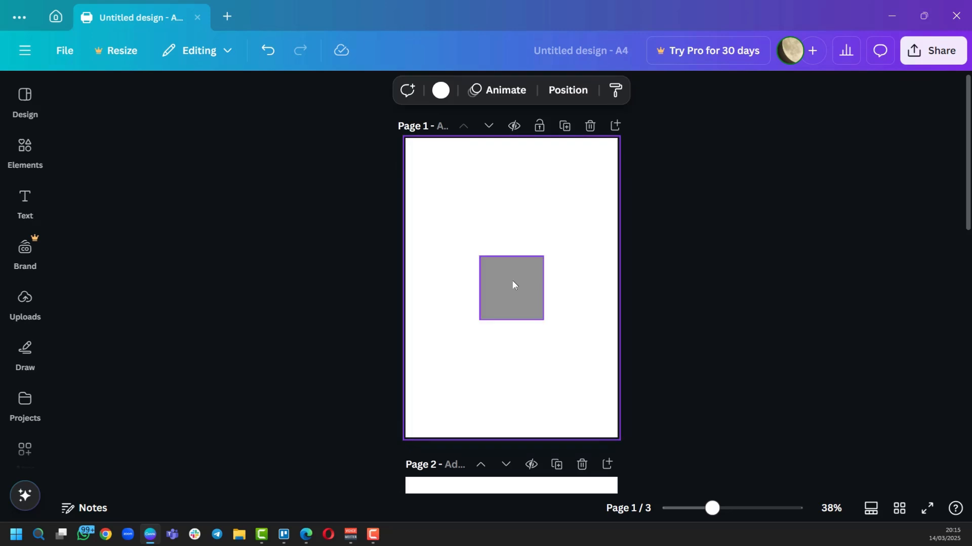
{"action": "left_click", "coordinate": [515, 292]}
{"action": "mouse_move", "coordinate": [528, 298]}
{"action": "left_mouse_down"}
{"action": "mouse_move", "coordinate": [527, 268]}
{"action": "mouse_move", "coordinate": [526, 283]}
{"action": "left_mouse_up"}
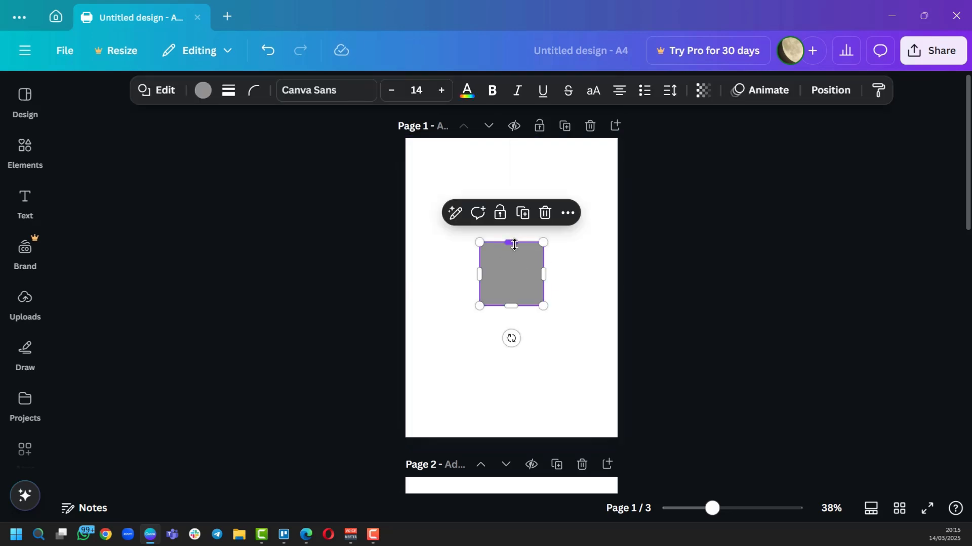
{"action": "left_click_drag", "start_coordinate": [514, 236], "coordinate": [511, 138]}
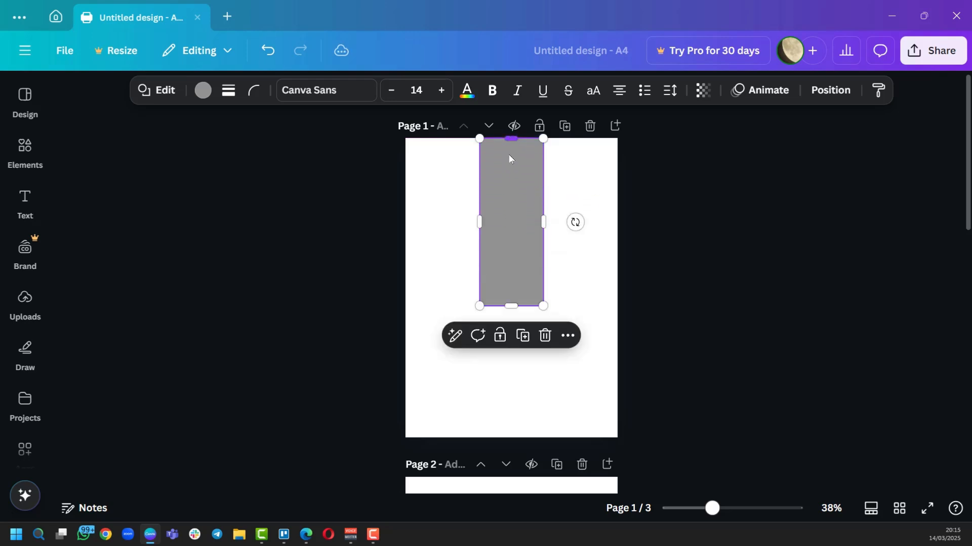
{"action": "left_click_drag", "start_coordinate": [510, 307], "coordinate": [511, 438]}
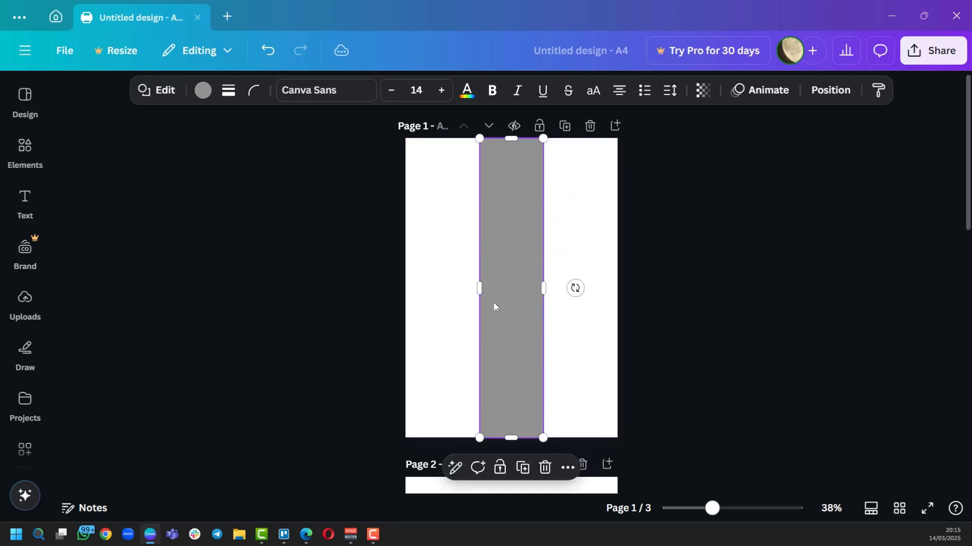
{"action": "left_click_drag", "start_coordinate": [526, 308], "coordinate": [491, 289]}
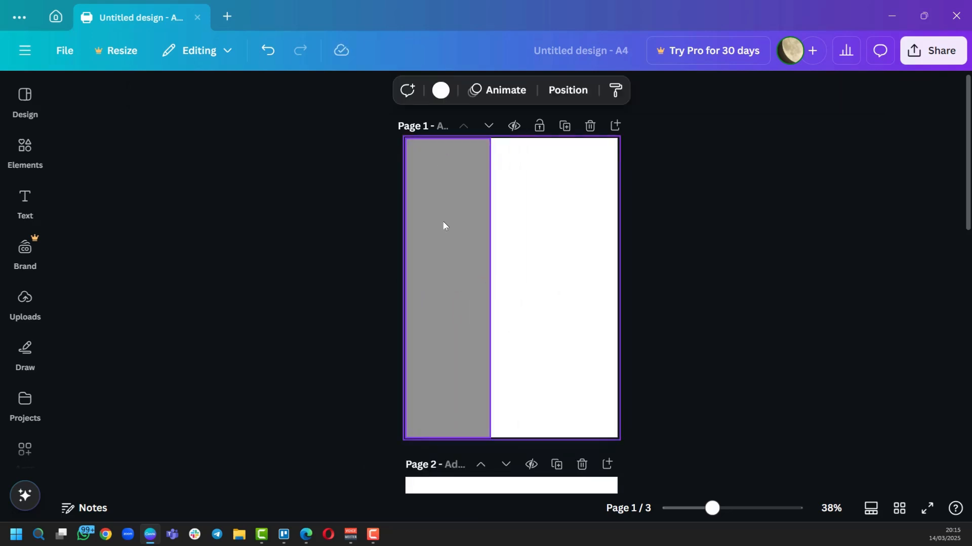
Check Elements, then browse the resume templates in the Design panel.
{"action": "left_click", "coordinate": [25, 148]}
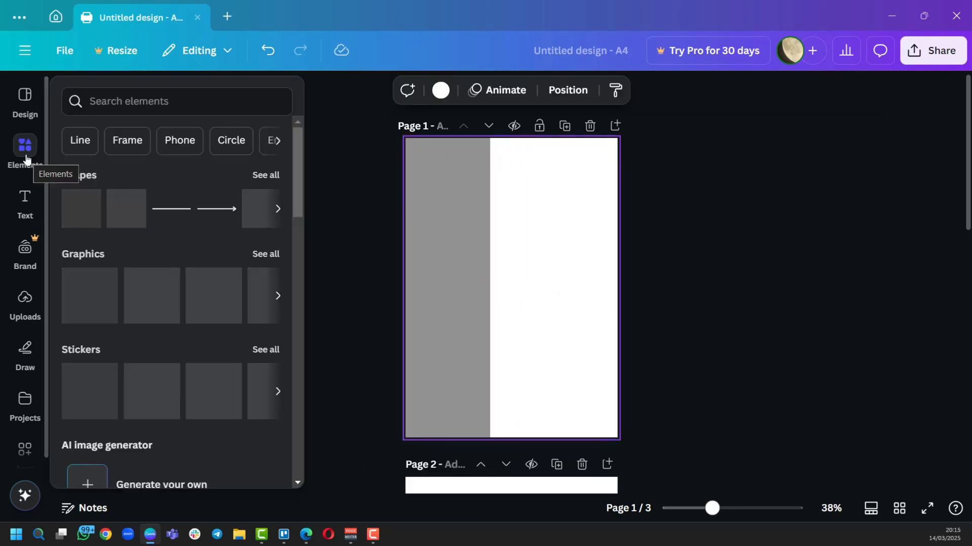
{"action": "left_click", "coordinate": [25, 101]}
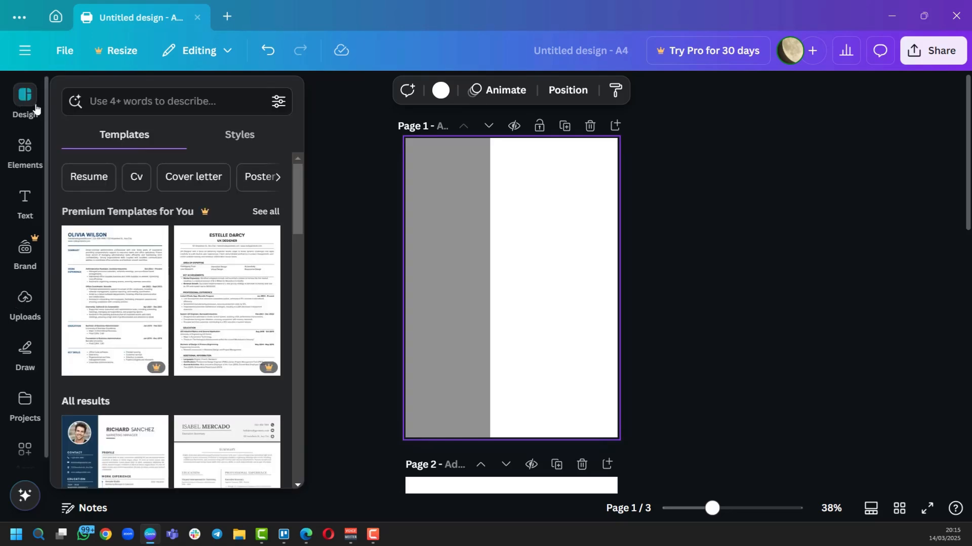
{"action": "scroll", "coordinate": [197, 366], "scroll_direction": "down", "scroll_amount": 3}
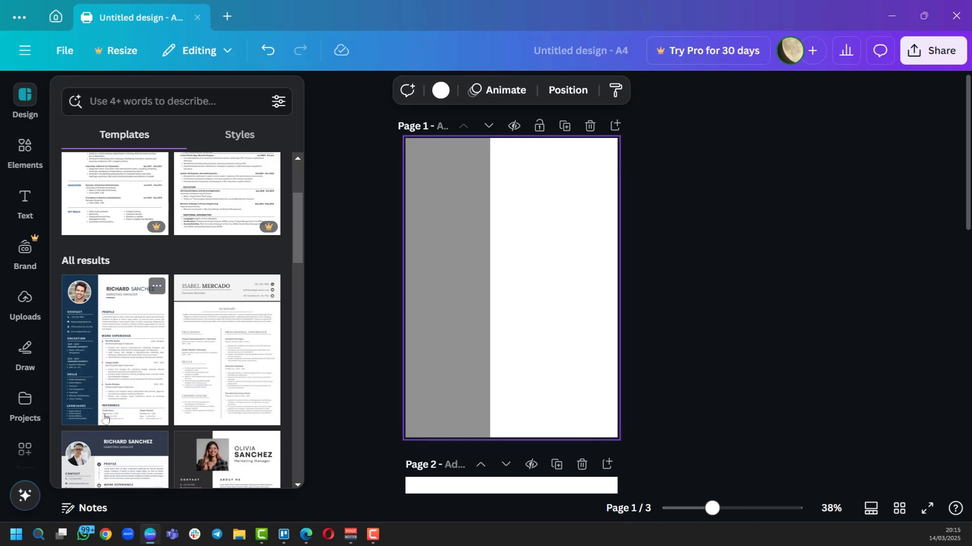
{"action": "scroll", "coordinate": [203, 354], "scroll_direction": "down", "scroll_amount": 4}
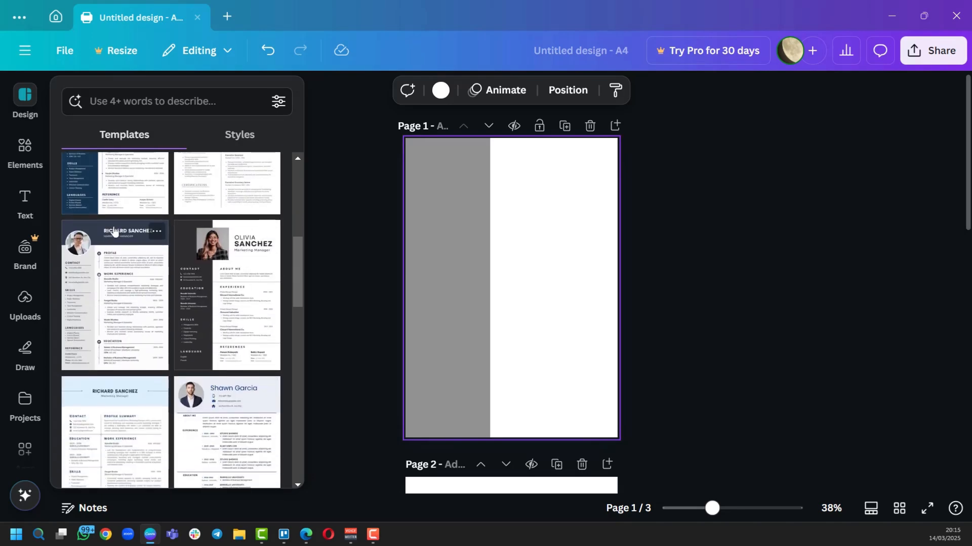
{"action": "scroll", "coordinate": [131, 238], "scroll_direction": "up", "scroll_amount": 3}
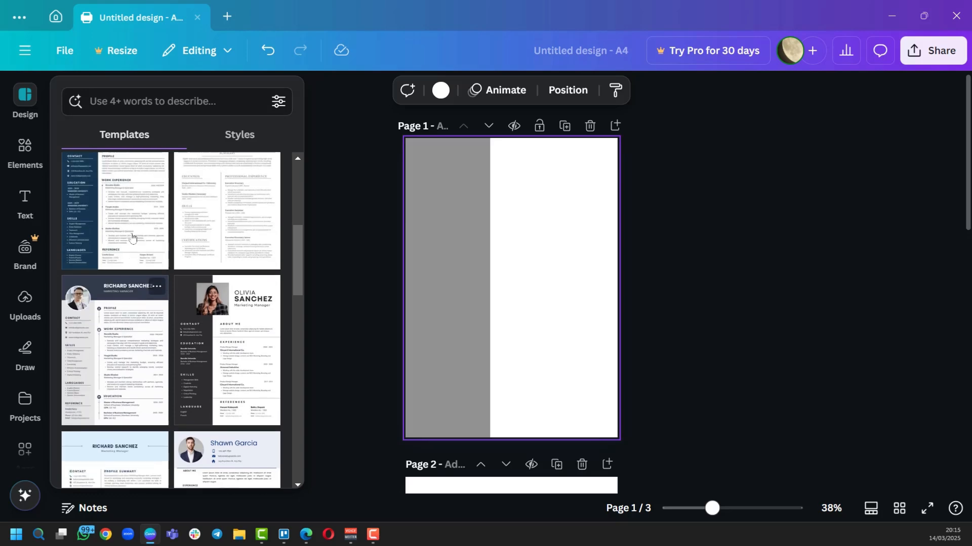
{"action": "scroll", "coordinate": [235, 358], "scroll_direction": "down", "scroll_amount": 2}
{"action": "scroll", "coordinate": [234, 357], "scroll_direction": "down", "scroll_amount": 5}
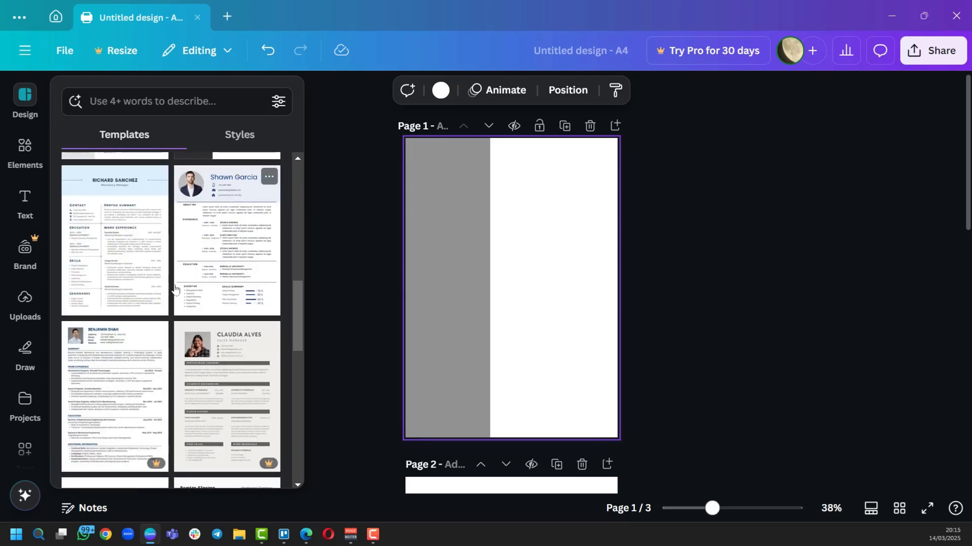
{"action": "scroll", "coordinate": [215, 356], "scroll_direction": "up", "scroll_amount": 4}
Widen the grey rectangle across the page and shrink it into a top band.
{"action": "left_click", "coordinate": [305, 284]}
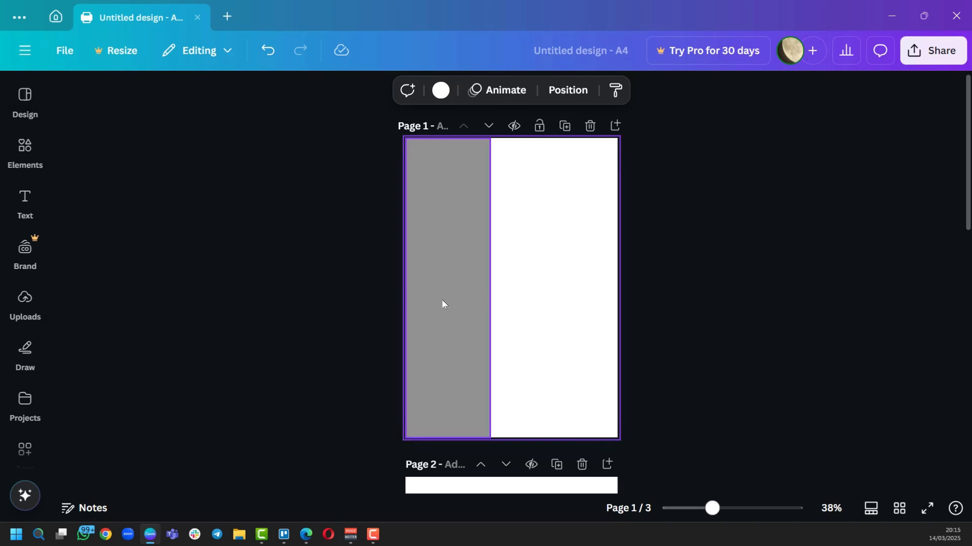
{"action": "left_click", "coordinate": [454, 285]}
{"action": "left_click_drag", "start_coordinate": [489, 288], "coordinate": [615, 285]}
{"action": "left_click_drag", "start_coordinate": [511, 438], "coordinate": [512, 189]}
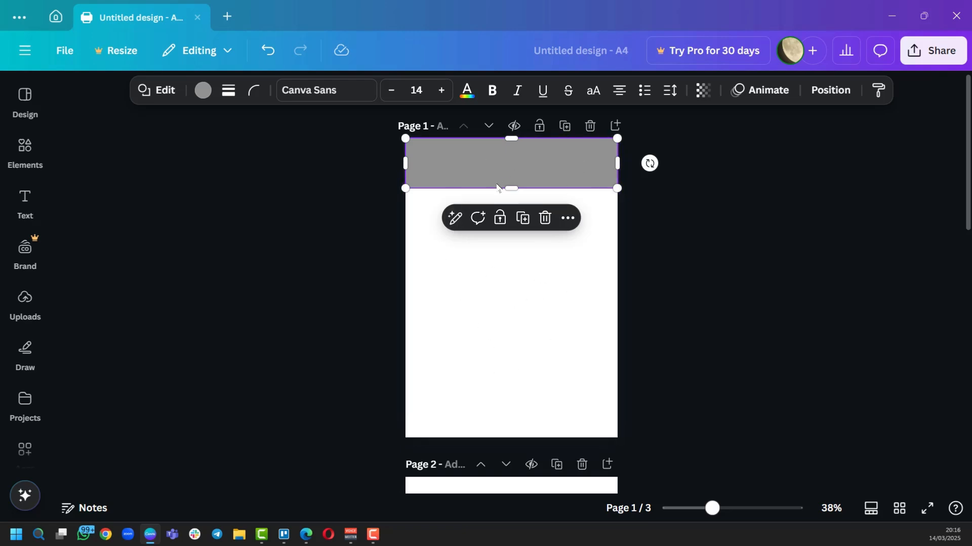
Try several gradient fills, then fill the band with the yellow-to-orange gradient.
{"action": "left_click", "coordinate": [203, 92]}
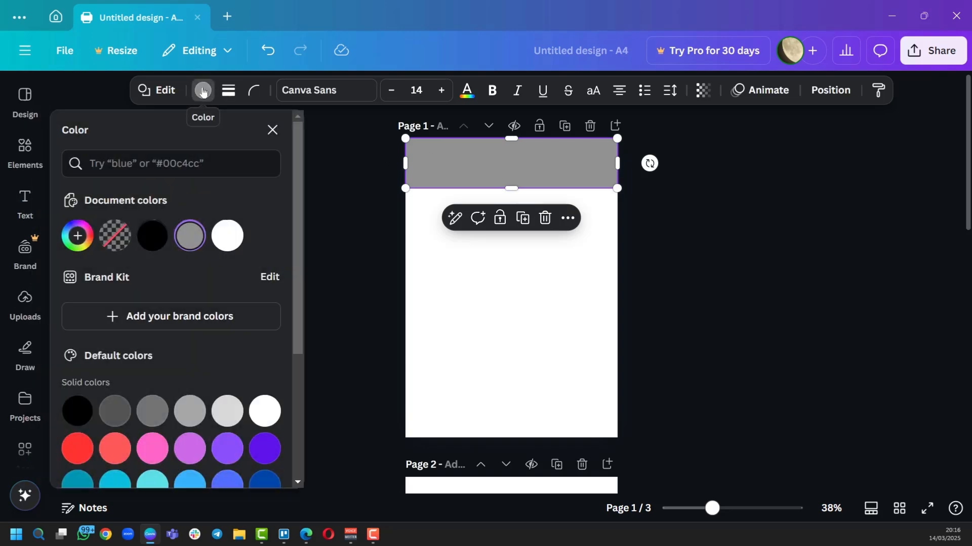
{"action": "scroll", "coordinate": [233, 290], "scroll_direction": "down", "scroll_amount": 4}
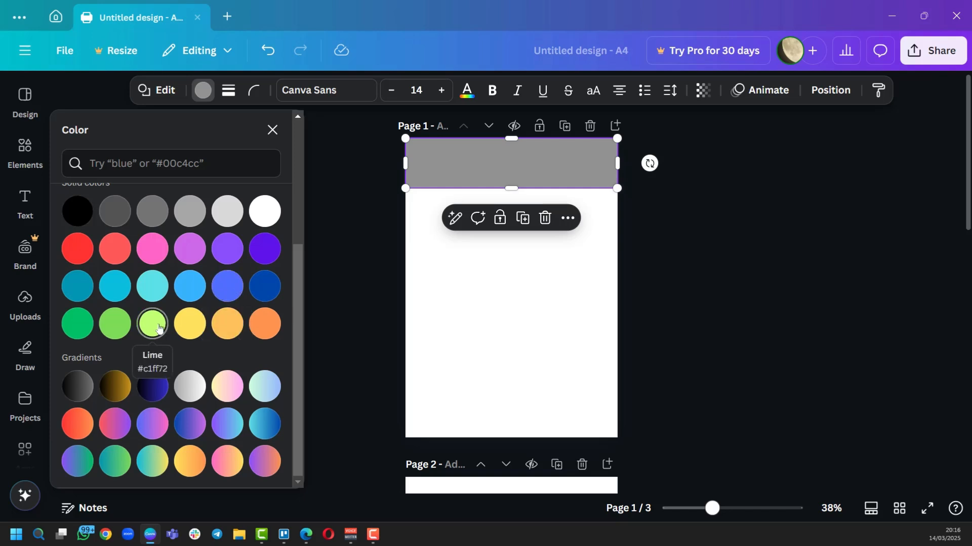
{"action": "left_click", "coordinate": [115, 387]}
{"action": "left_click", "coordinate": [152, 386]}
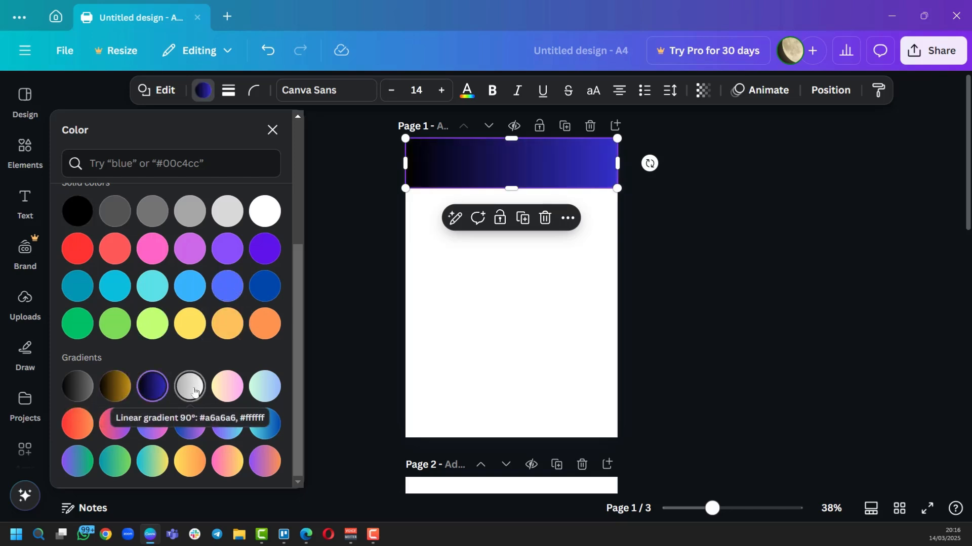
{"action": "left_click", "coordinate": [189, 386]}
{"action": "left_click", "coordinate": [264, 424]}
{"action": "left_click", "coordinate": [227, 423]}
{"action": "left_click", "coordinate": [191, 416]}
{"action": "left_click", "coordinate": [258, 390]}
{"action": "left_click", "coordinate": [78, 423]}
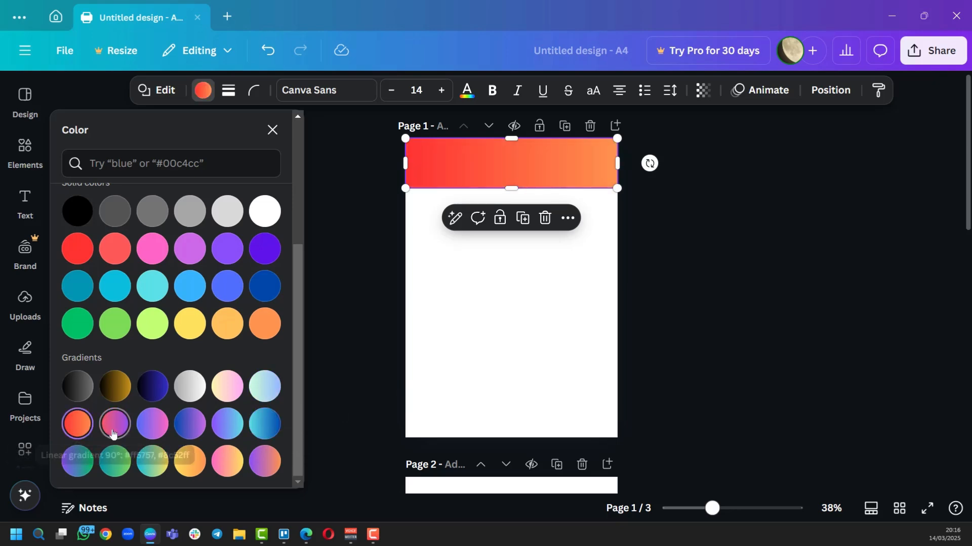
{"action": "left_click", "coordinate": [189, 465]}
{"action": "key", "text": "Escape"}
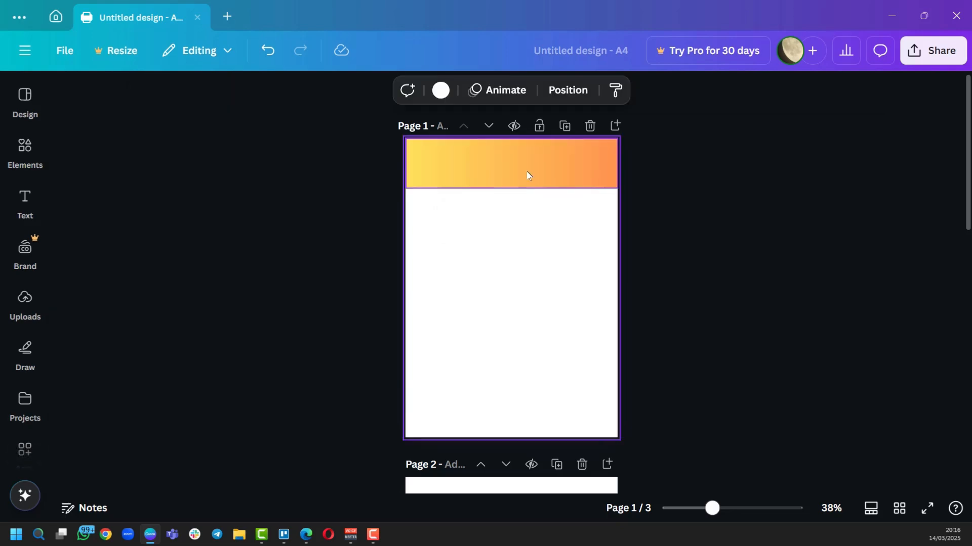
{"action": "left_click", "coordinate": [509, 160]}
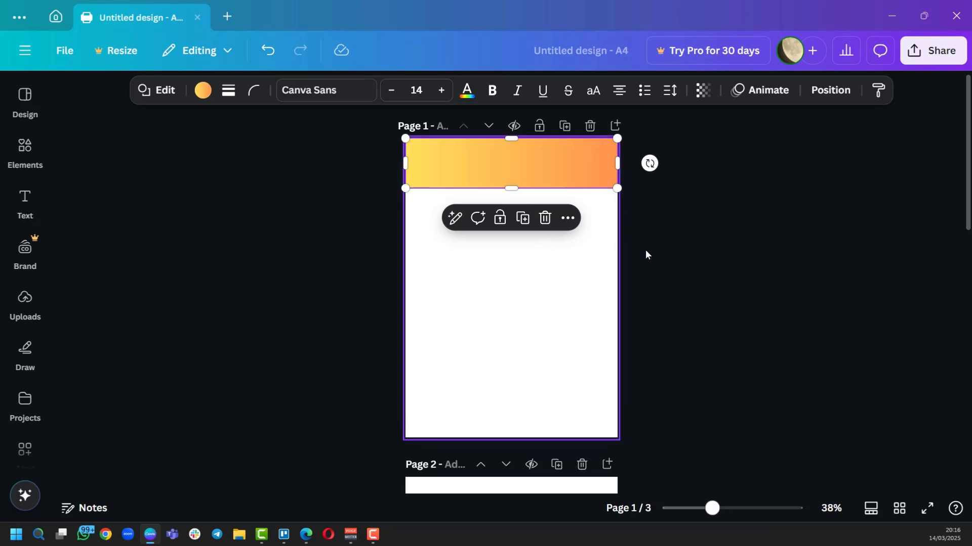
{"action": "left_click", "coordinate": [657, 258]}
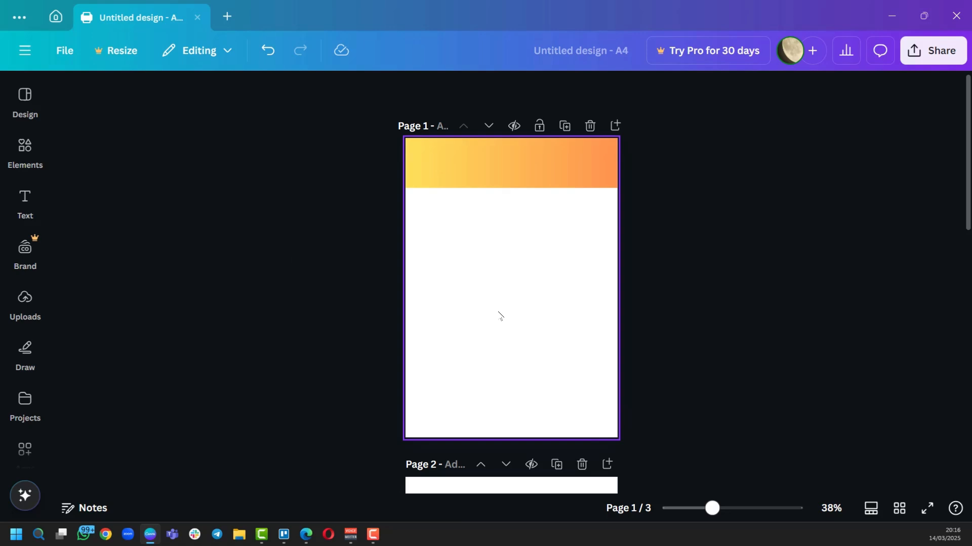
Title page 1 'First Page'.
{"action": "scroll", "coordinate": [499, 315], "scroll_direction": "up", "scroll_amount": 4}
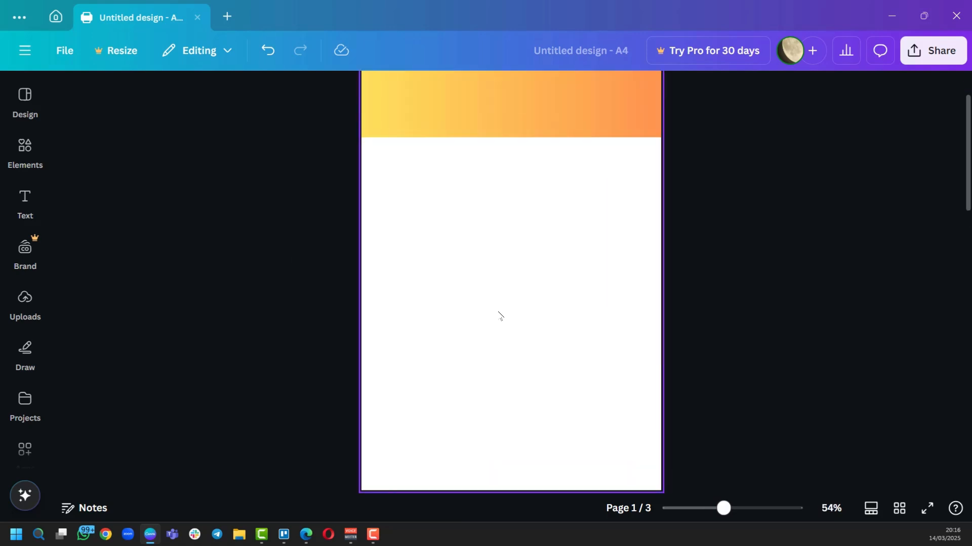
{"action": "scroll", "coordinate": [769, 211], "scroll_direction": "up", "scroll_amount": 2}
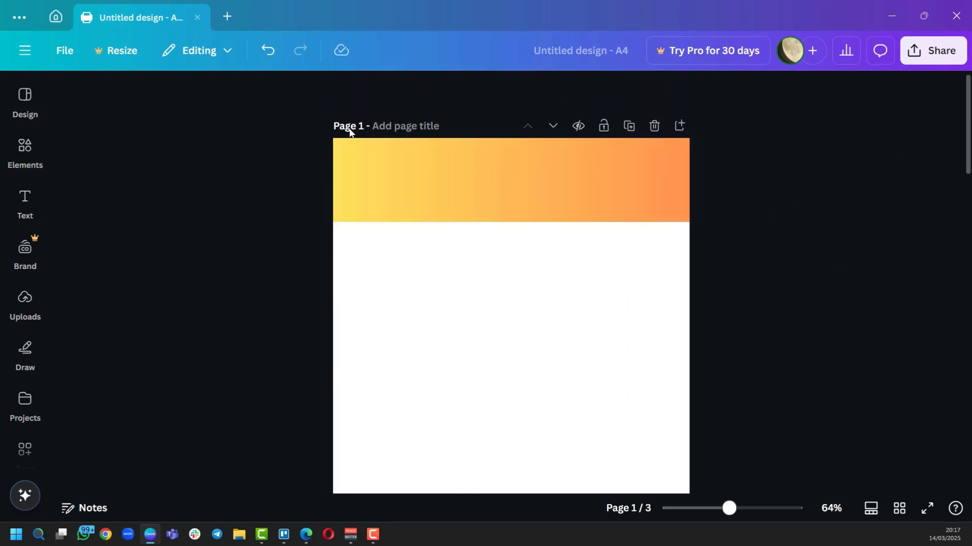
{"action": "left_click", "coordinate": [405, 126]}
{"action": "type", "text": "First Page"}
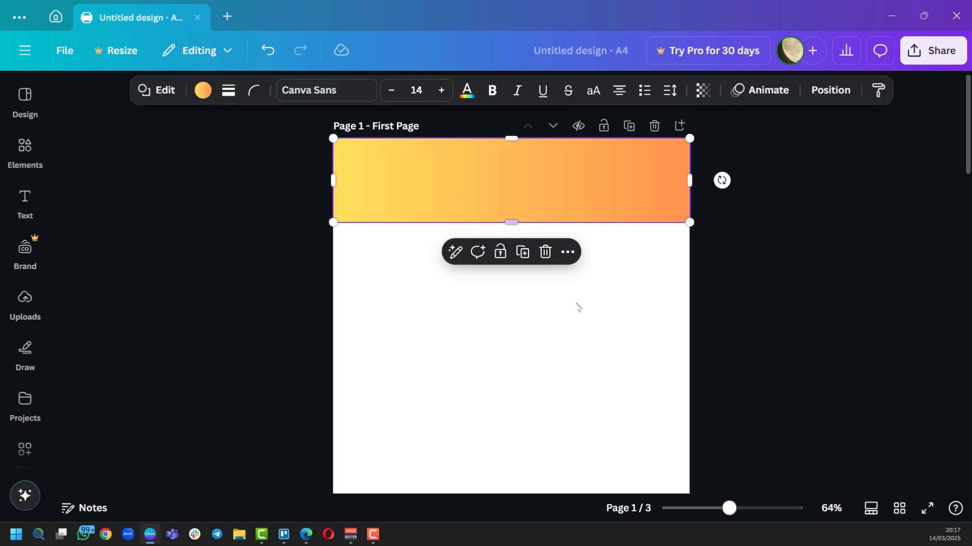
Give the gradient band a solid weight-6 border coloured teal.
{"action": "left_click", "coordinate": [230, 93]}
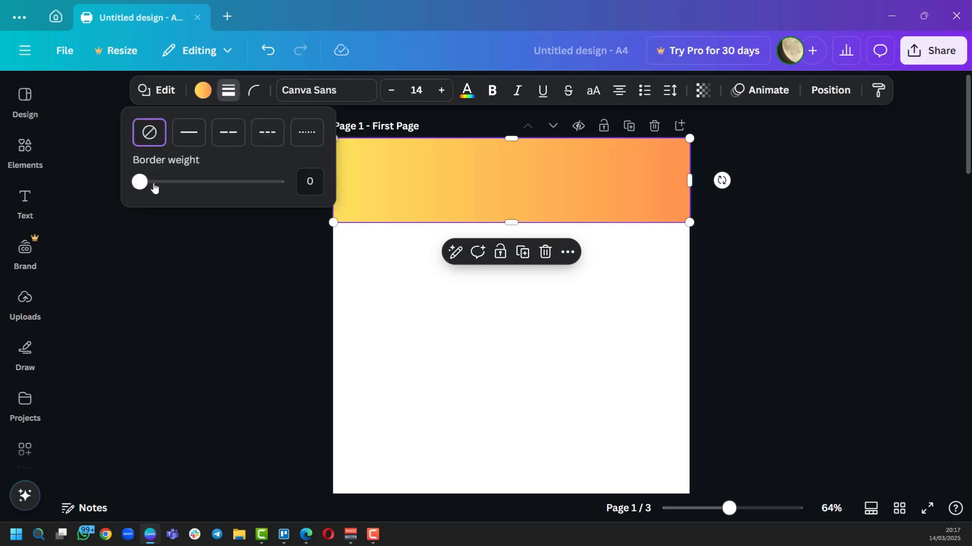
{"action": "mouse_move", "coordinate": [146, 187]}
{"action": "left_mouse_down"}
{"action": "mouse_move", "coordinate": [156, 184]}
{"action": "mouse_move", "coordinate": [148, 186]}
{"action": "left_mouse_up"}
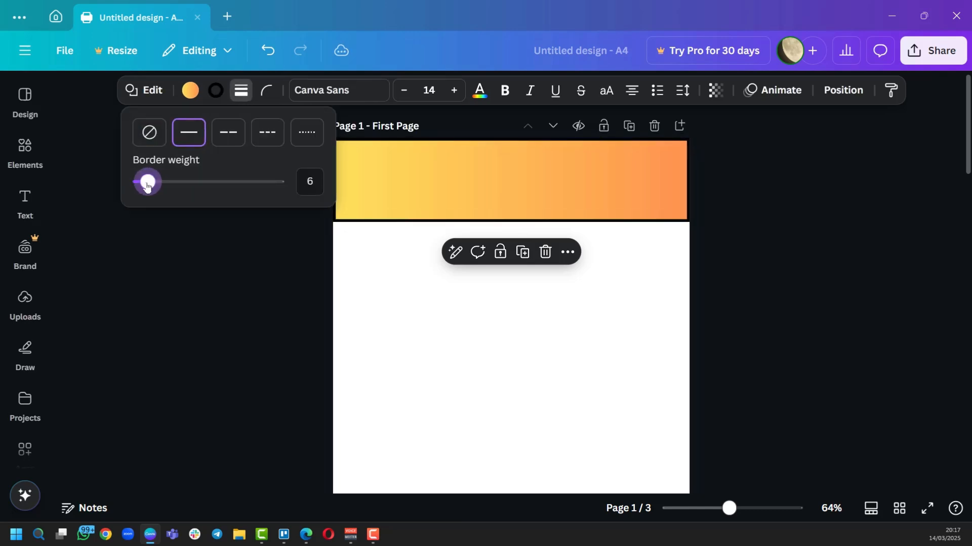
{"action": "left_click", "coordinate": [216, 91]}
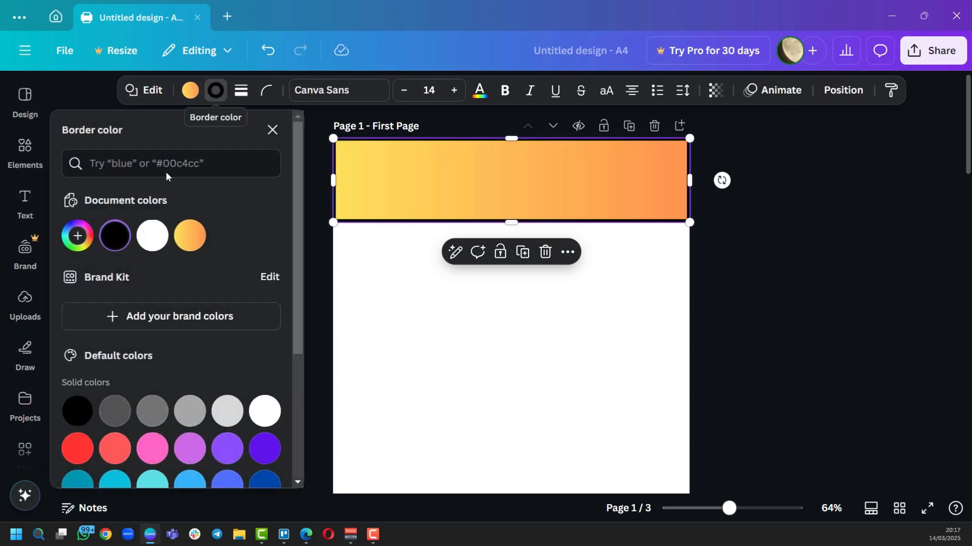
{"action": "scroll", "coordinate": [152, 228], "scroll_direction": "down", "scroll_amount": 4}
{"action": "left_click", "coordinate": [116, 323]}
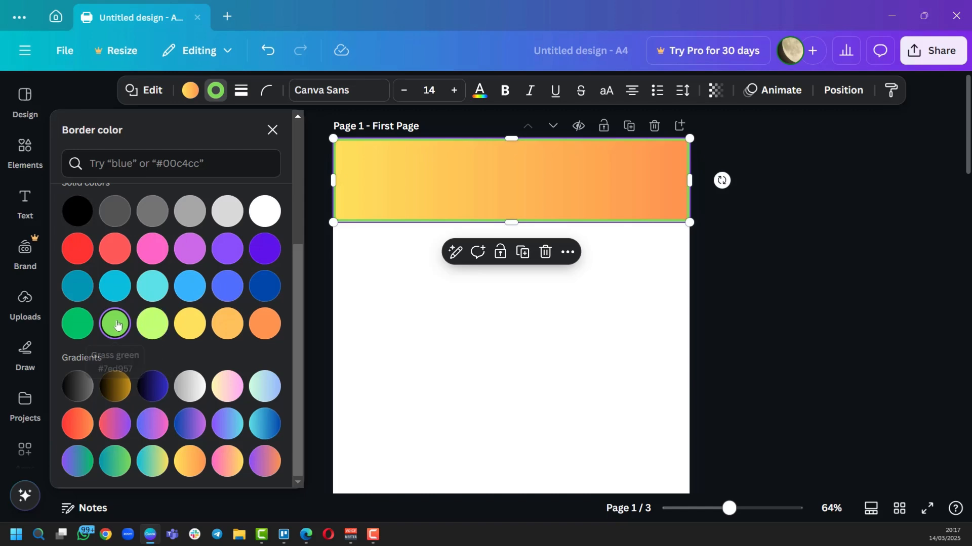
{"action": "left_click", "coordinate": [152, 286]}
{"action": "key", "text": "Escape"}
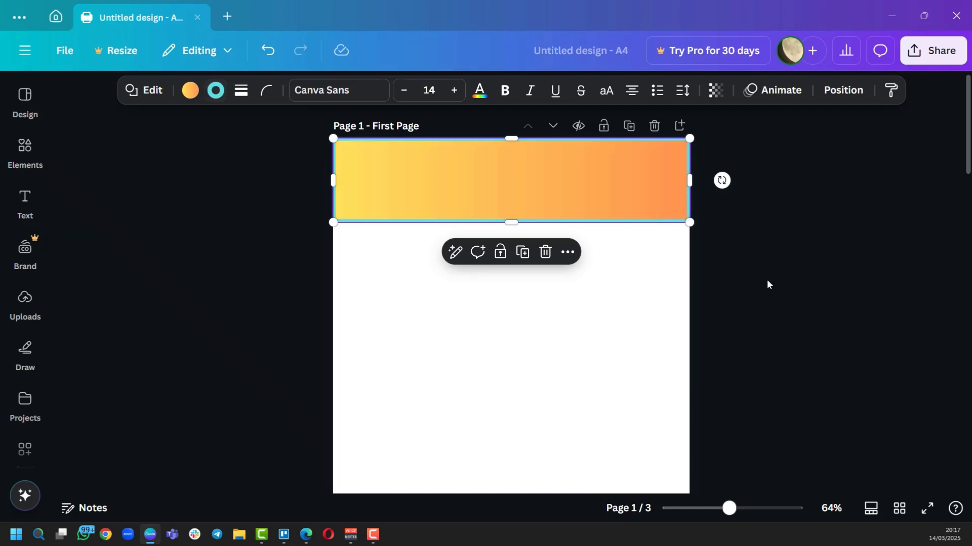
{"action": "left_click", "coordinate": [611, 333]}
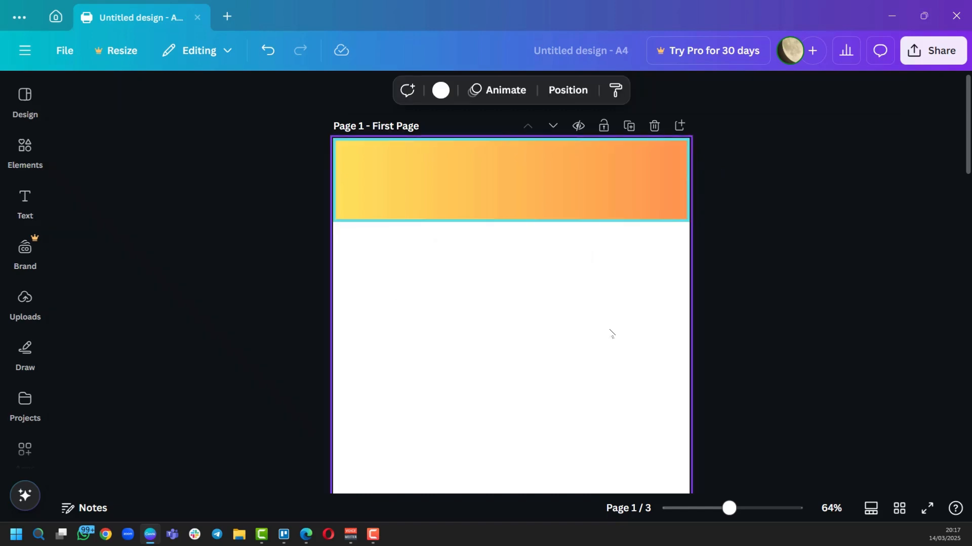
Set page 1's background to solid grey beneath the gradient band.
{"action": "left_click", "coordinate": [478, 176]}
{"action": "left_click", "coordinate": [789, 329]}
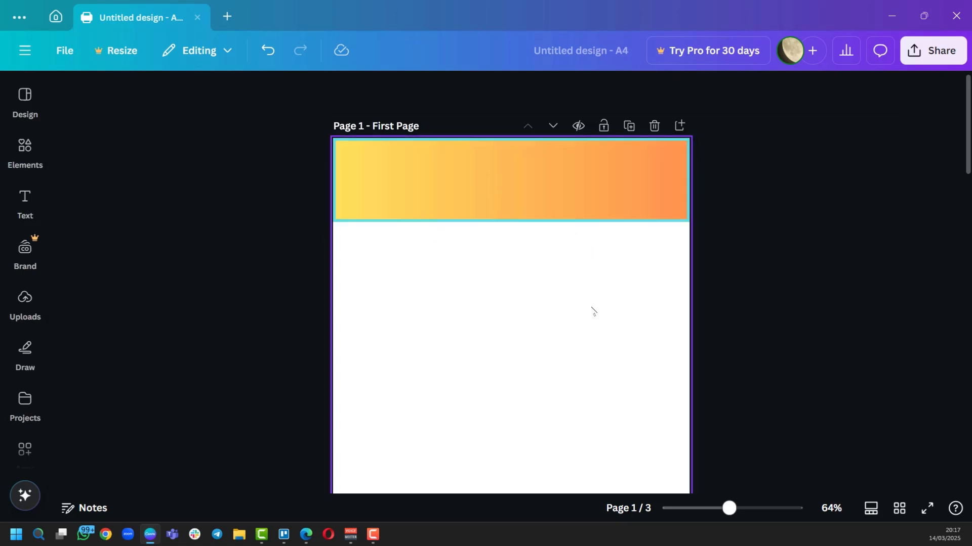
{"action": "scroll", "coordinate": [592, 319], "scroll_direction": "down", "scroll_amount": 2}
{"action": "scroll", "coordinate": [593, 324], "scroll_direction": "down", "scroll_amount": 2}
{"action": "scroll", "coordinate": [593, 324], "scroll_direction": "up", "scroll_amount": 1}
{"action": "scroll", "coordinate": [593, 324], "scroll_direction": "down", "scroll_amount": 2}
{"action": "scroll", "coordinate": [593, 322], "scroll_direction": "up", "scroll_amount": 1}
{"action": "scroll", "coordinate": [593, 322], "scroll_direction": "down", "scroll_amount": 2}
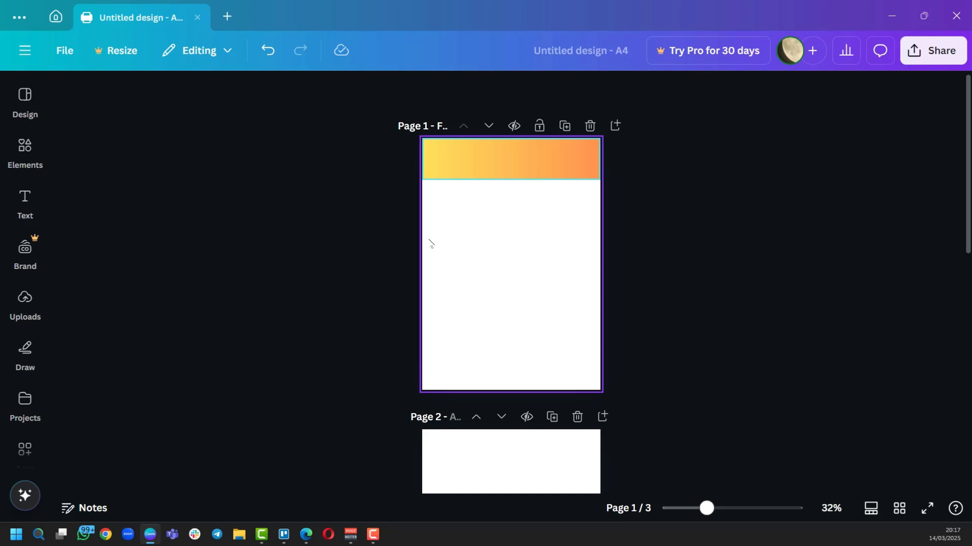
{"action": "scroll", "coordinate": [548, 246], "scroll_direction": "down", "scroll_amount": 3}
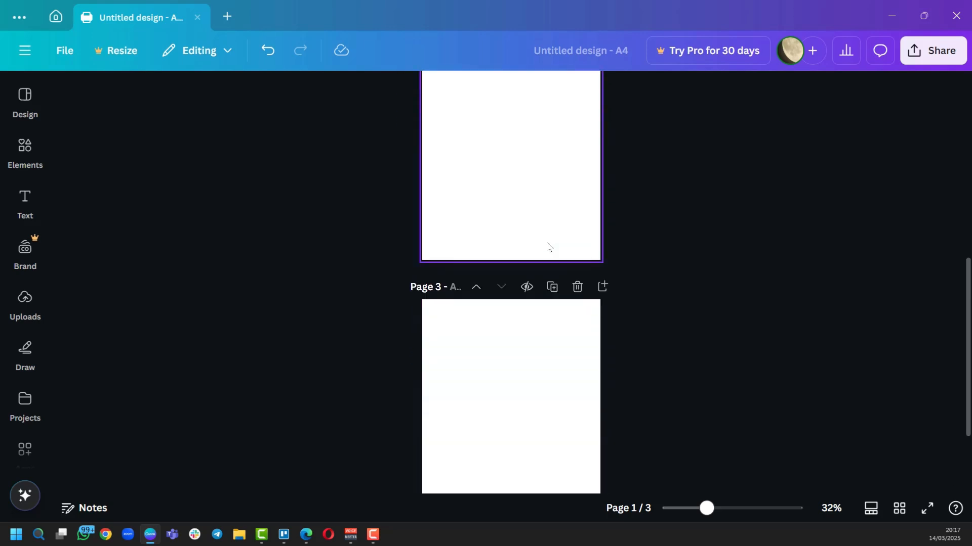
{"action": "scroll", "coordinate": [548, 248], "scroll_direction": "up", "scroll_amount": 3}
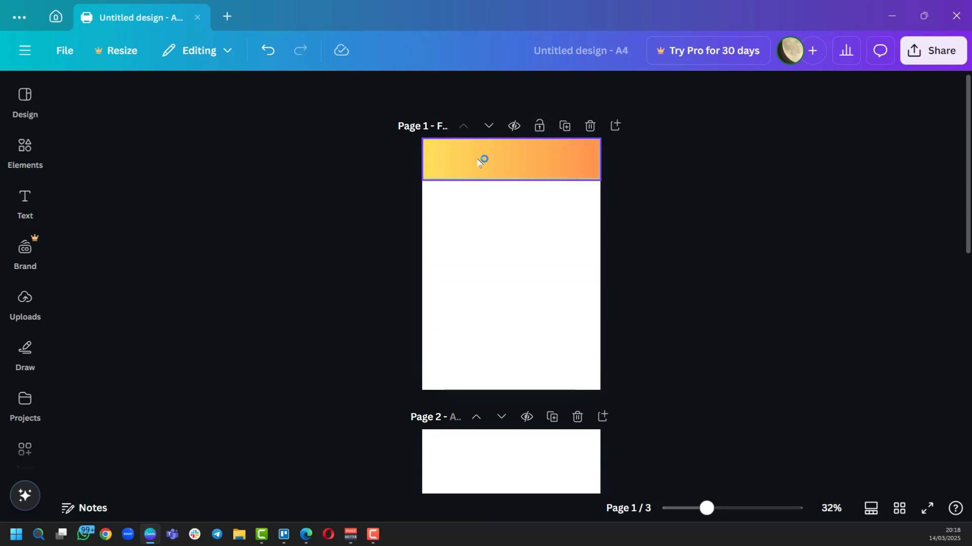
{"action": "left_click", "coordinate": [487, 253]}
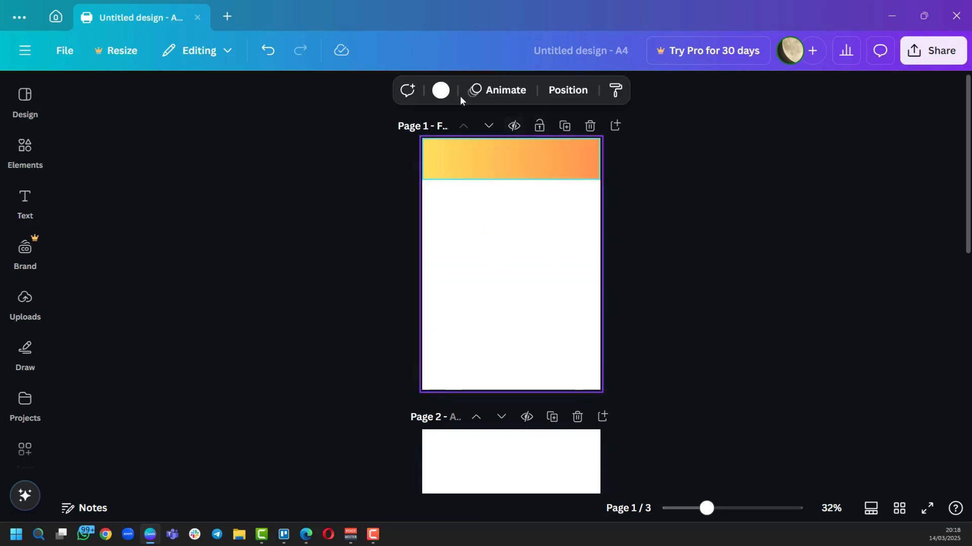
{"action": "left_click", "coordinate": [440, 90]}
{"action": "left_click", "coordinate": [187, 382]}
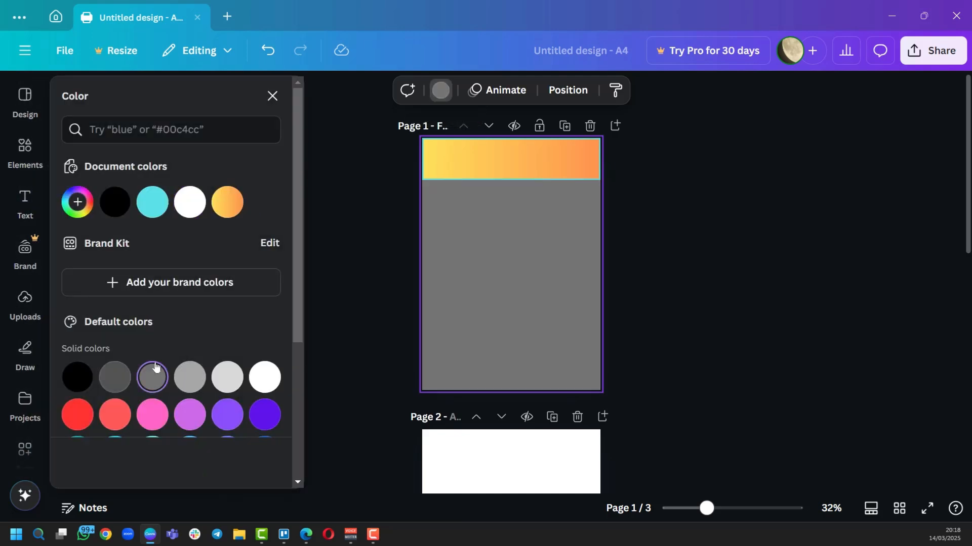
{"action": "left_click", "coordinate": [272, 96]}
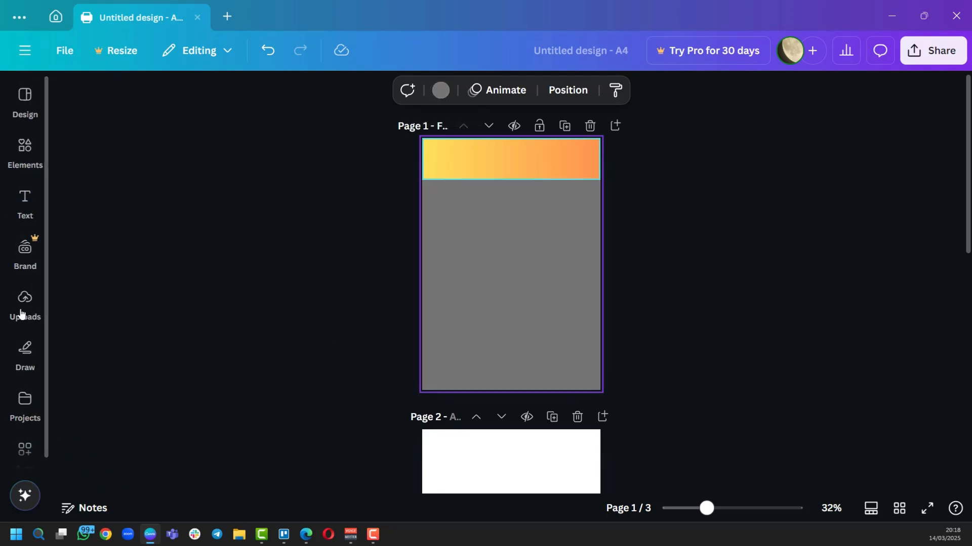
{"action": "left_click", "coordinate": [25, 308]}
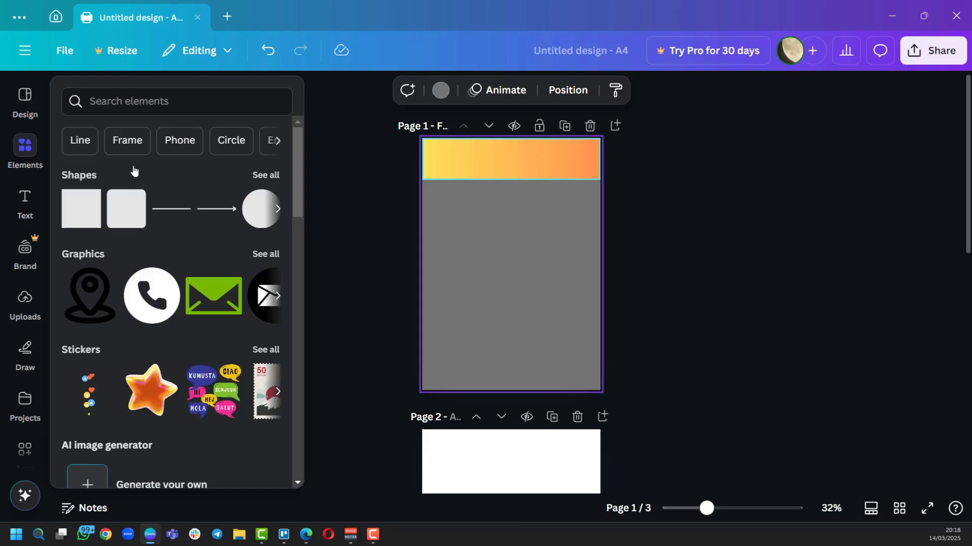
Return to the resume search results and preview the Modern Professional CV Resume template.
{"action": "left_click", "coordinate": [24, 93]}
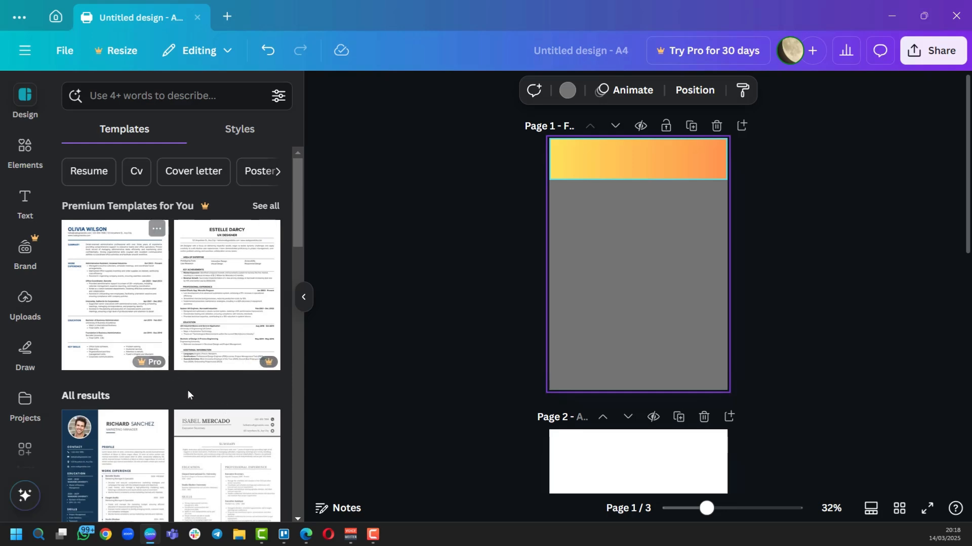
{"action": "left_click", "coordinate": [377, 266]}
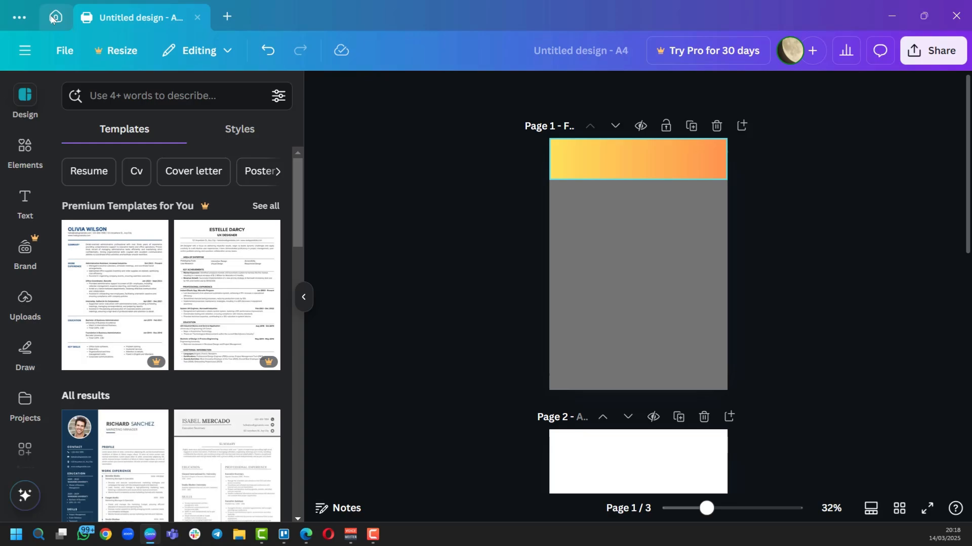
{"action": "left_click", "coordinate": [53, 17]}
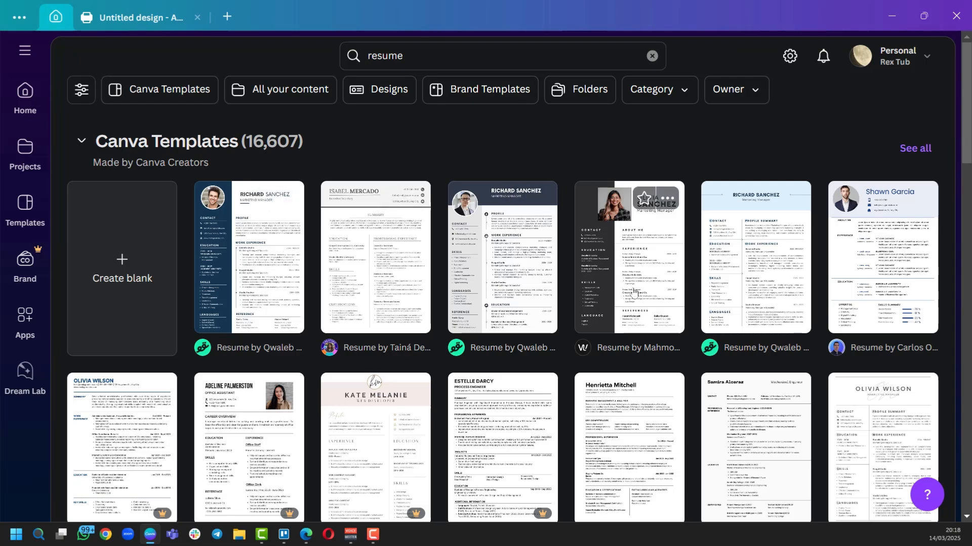
{"action": "scroll", "coordinate": [634, 292], "scroll_direction": "down", "scroll_amount": 7}
{"action": "scroll", "coordinate": [639, 292], "scroll_direction": "up", "scroll_amount": 8}
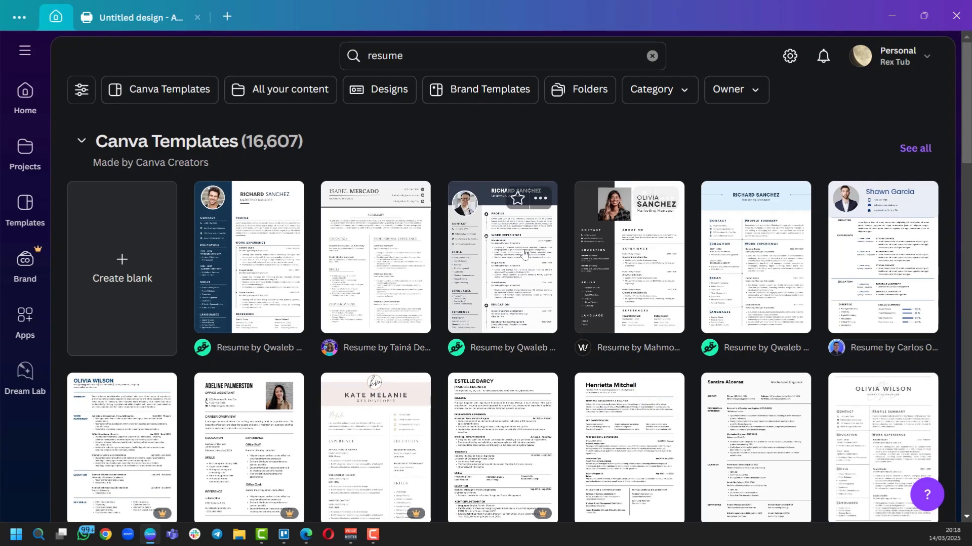
{"action": "scroll", "coordinate": [525, 254], "scroll_direction": "down", "scroll_amount": 1}
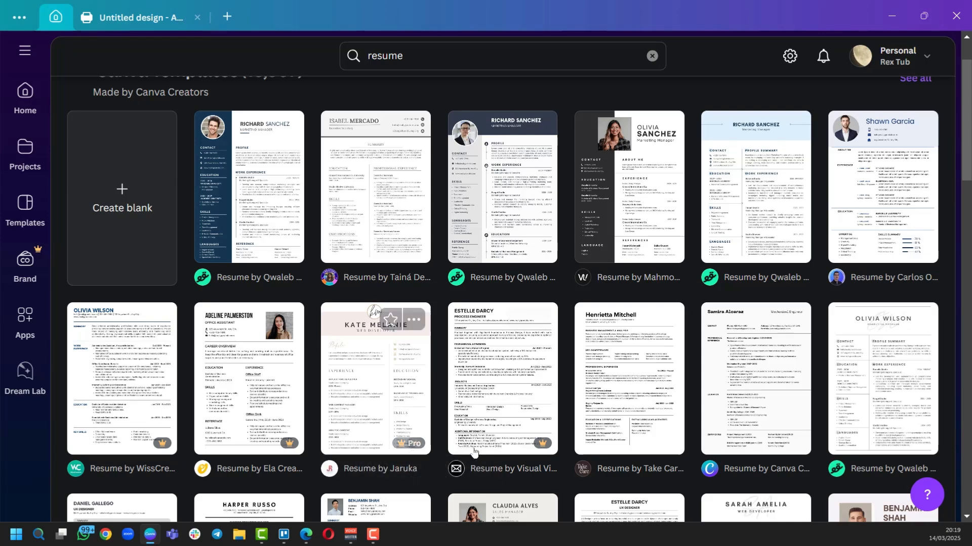
{"action": "scroll", "coordinate": [493, 367], "scroll_direction": "down", "scroll_amount": 5}
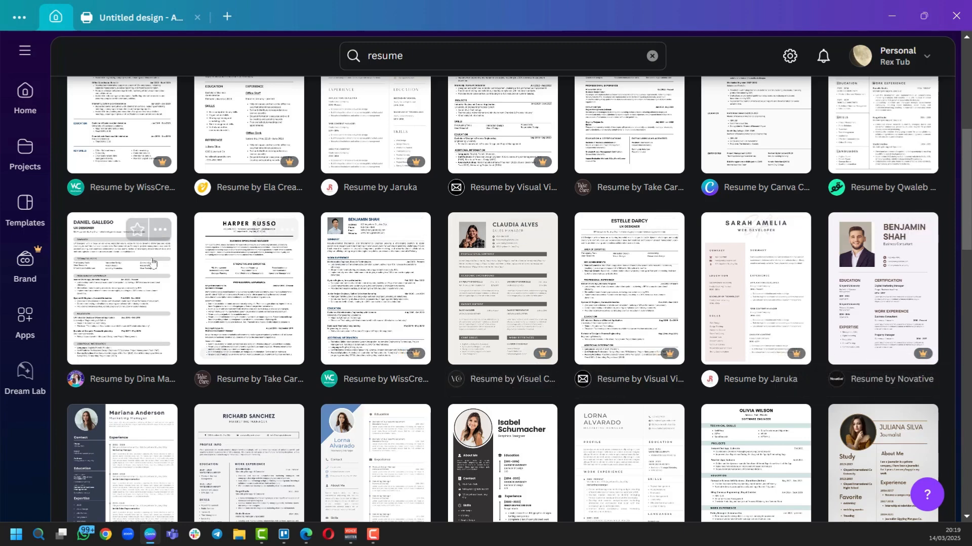
{"action": "scroll", "coordinate": [257, 263], "scroll_direction": "down", "scroll_amount": 4}
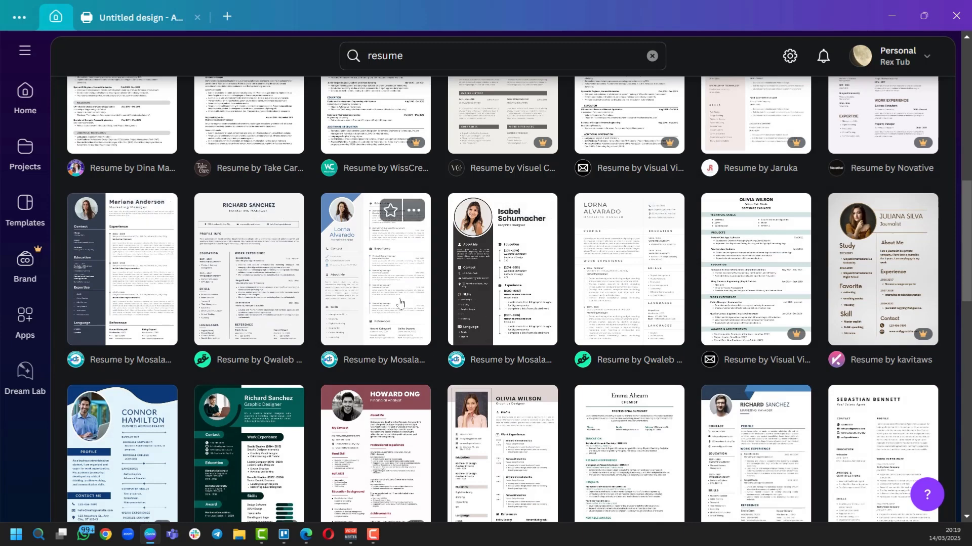
{"action": "scroll", "coordinate": [399, 303], "scroll_direction": "down", "scroll_amount": 3}
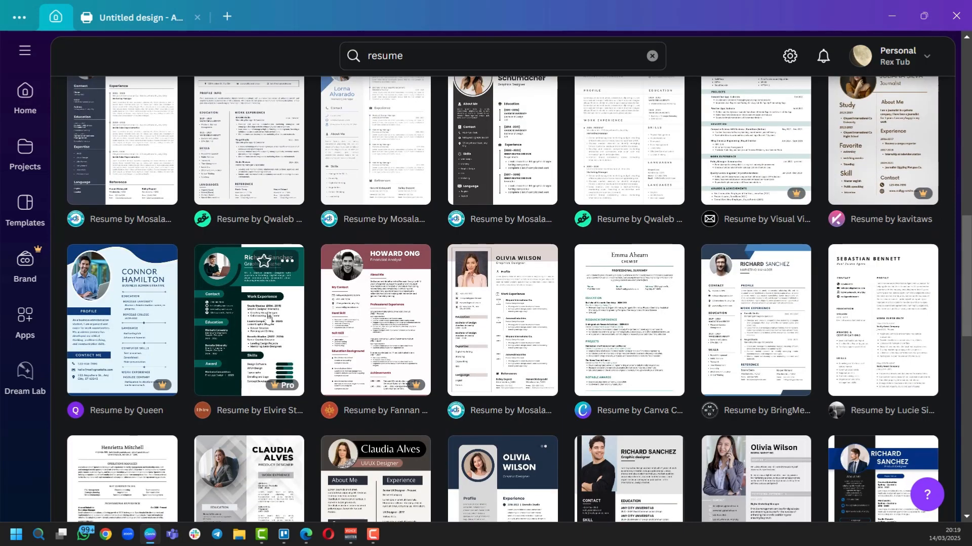
{"action": "scroll", "coordinate": [405, 303], "scroll_direction": "up", "scroll_amount": 3}
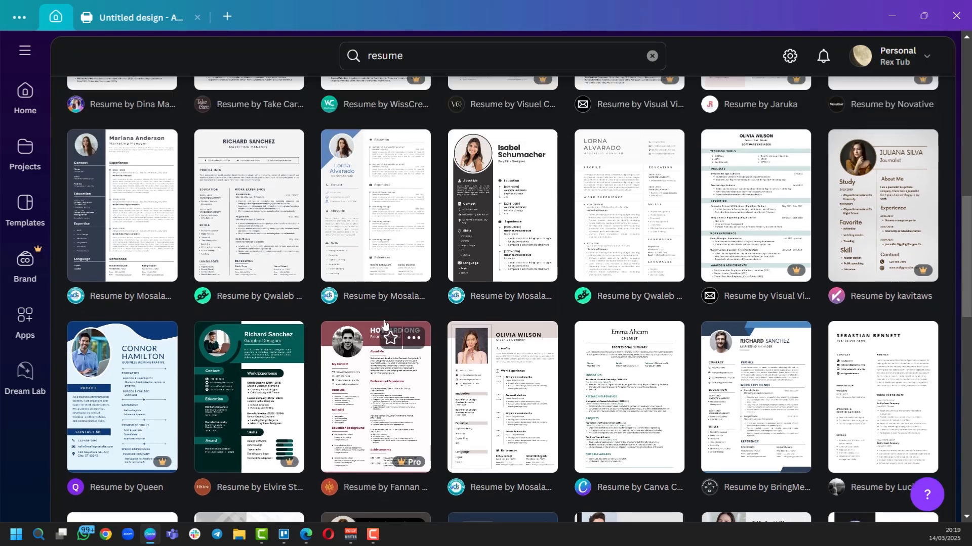
{"action": "left_click", "coordinate": [368, 280]}
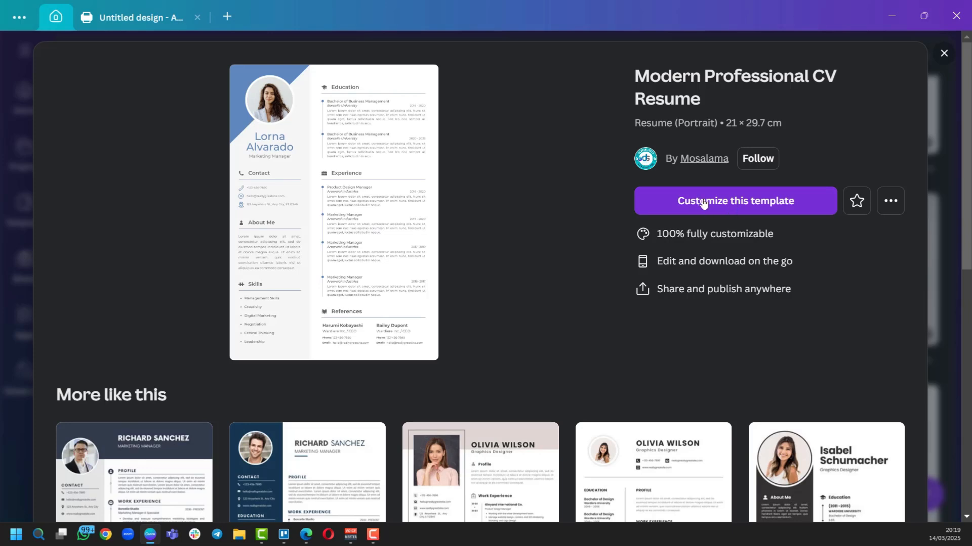
Star the Modern Professional CV Resume template and open it as an editable design.
{"action": "left_click", "coordinate": [858, 203]}
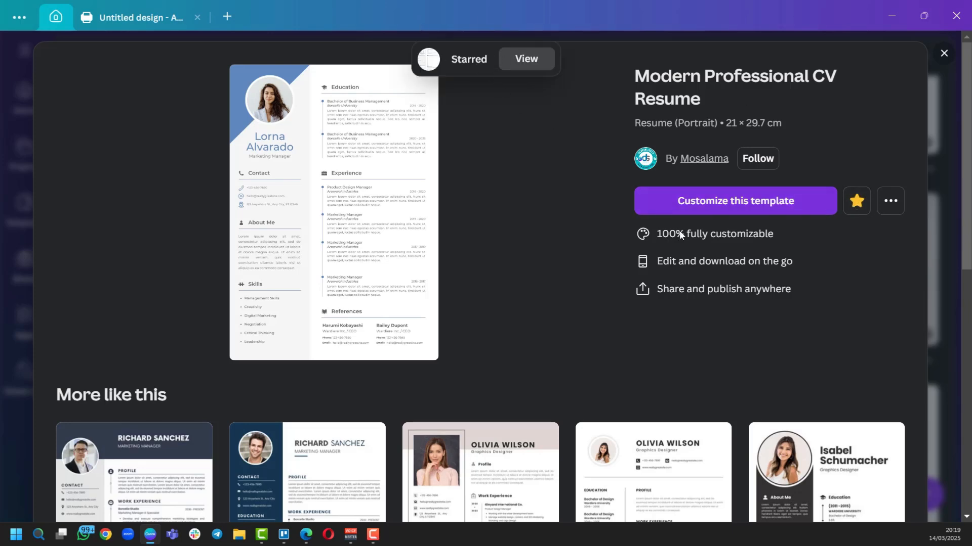
{"action": "left_click", "coordinate": [721, 201]}
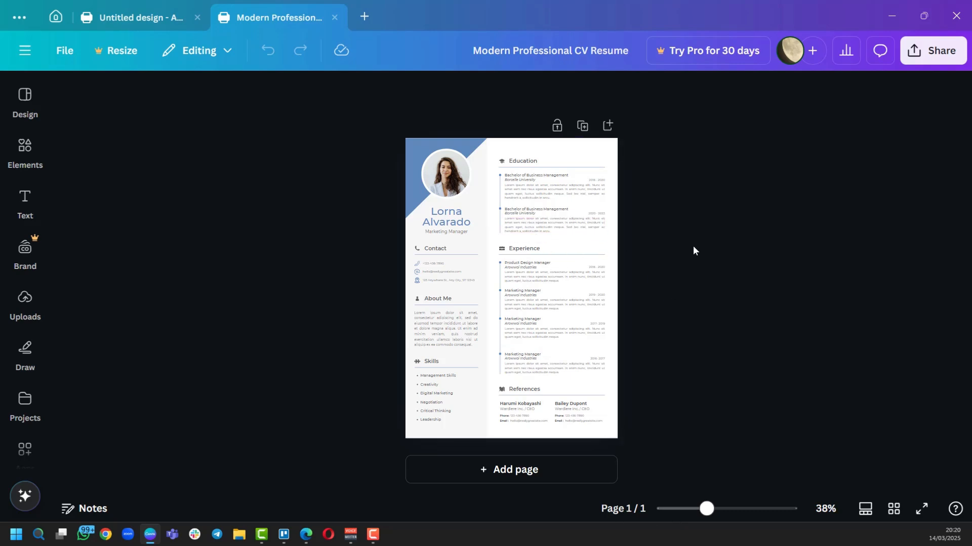
{"action": "scroll", "coordinate": [693, 245], "scroll_direction": "up", "scroll_amount": 5}
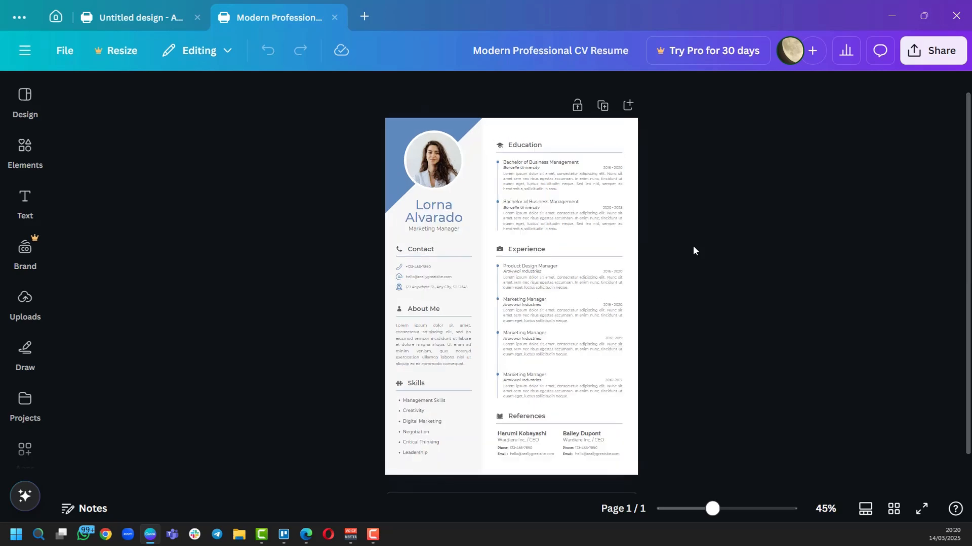
{"action": "scroll", "coordinate": [694, 245], "scroll_direction": "down", "scroll_amount": 3}
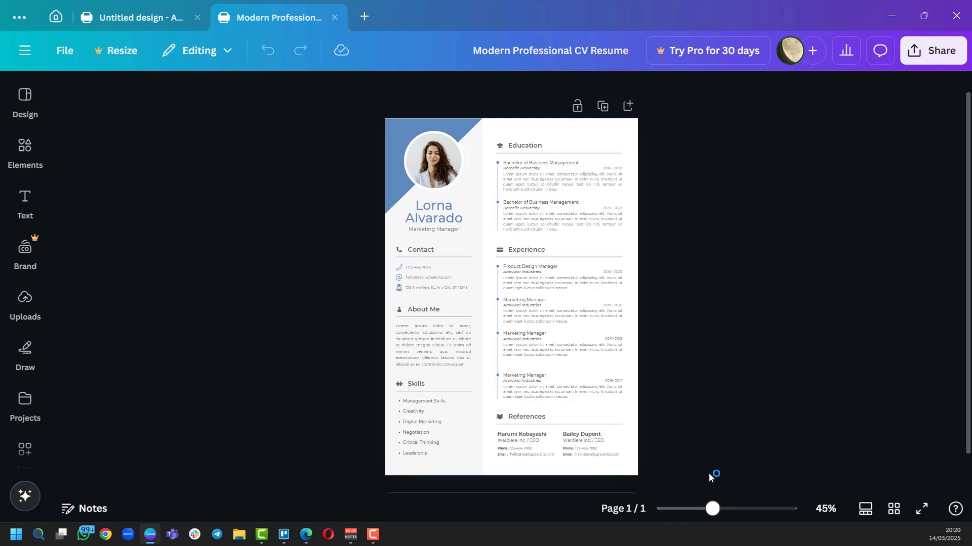
{"action": "scroll", "coordinate": [707, 472], "scroll_direction": "up", "scroll_amount": 10}
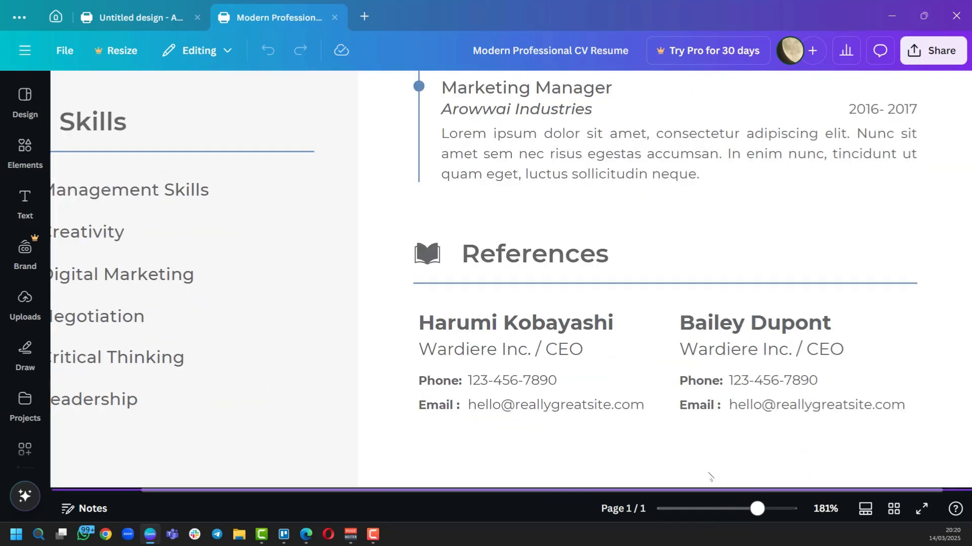
{"action": "scroll", "coordinate": [709, 477], "scroll_direction": "down", "scroll_amount": 8}
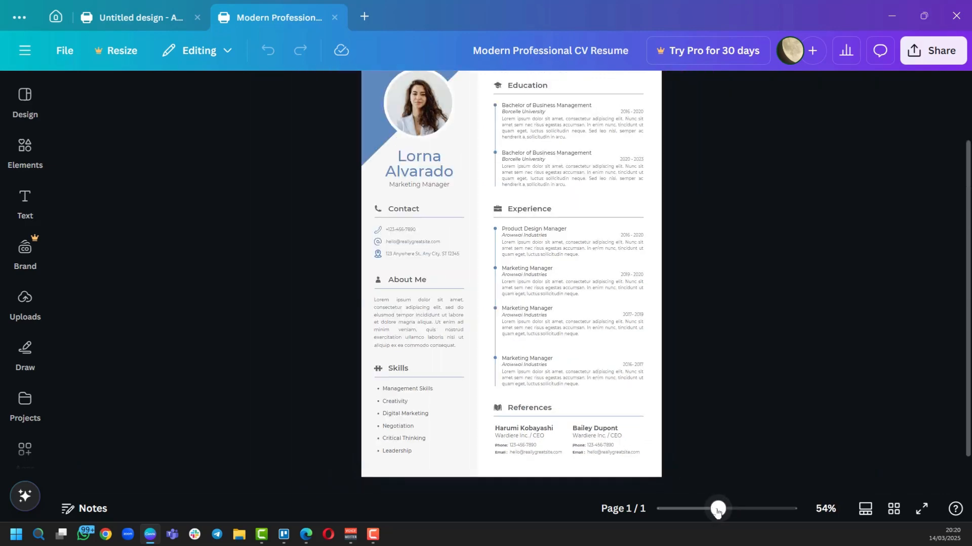
Zoom in and replace the sample name in the large heading with the new person's full name.
{"action": "left_click_drag", "start_coordinate": [718, 512], "coordinate": [733, 508]}
{"action": "scroll", "coordinate": [611, 371], "scroll_direction": "up", "scroll_amount": 3}
{"action": "scroll", "coordinate": [611, 371], "scroll_direction": "up", "scroll_amount": 2}
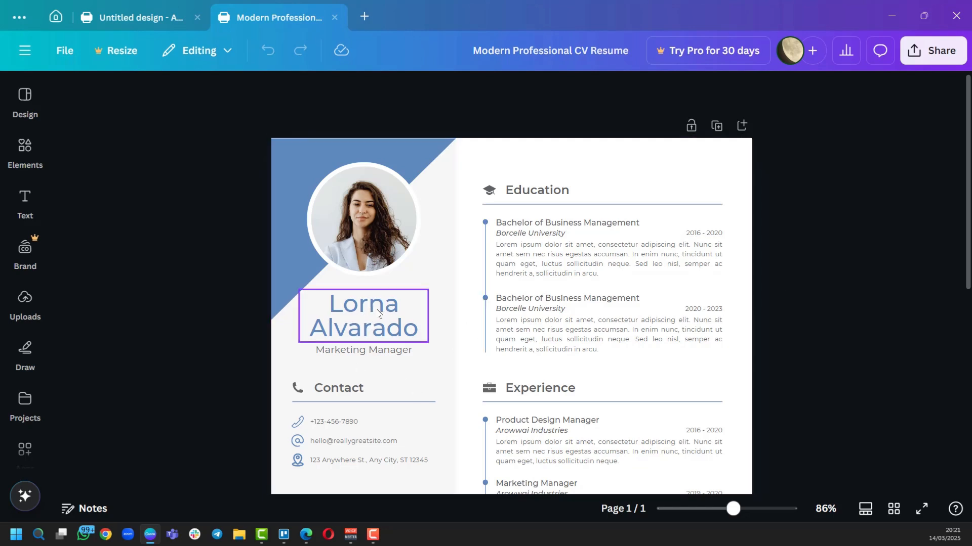
{"action": "left_click", "coordinate": [379, 314]}
{"action": "left_click", "coordinate": [377, 313]}
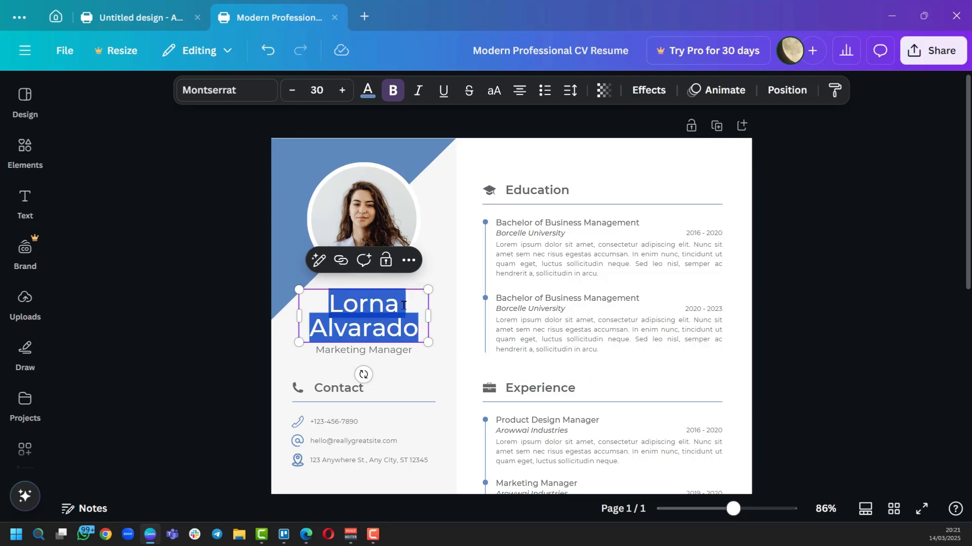
{"action": "left_click", "coordinate": [387, 354]}
{"action": "left_click", "coordinate": [437, 328]}
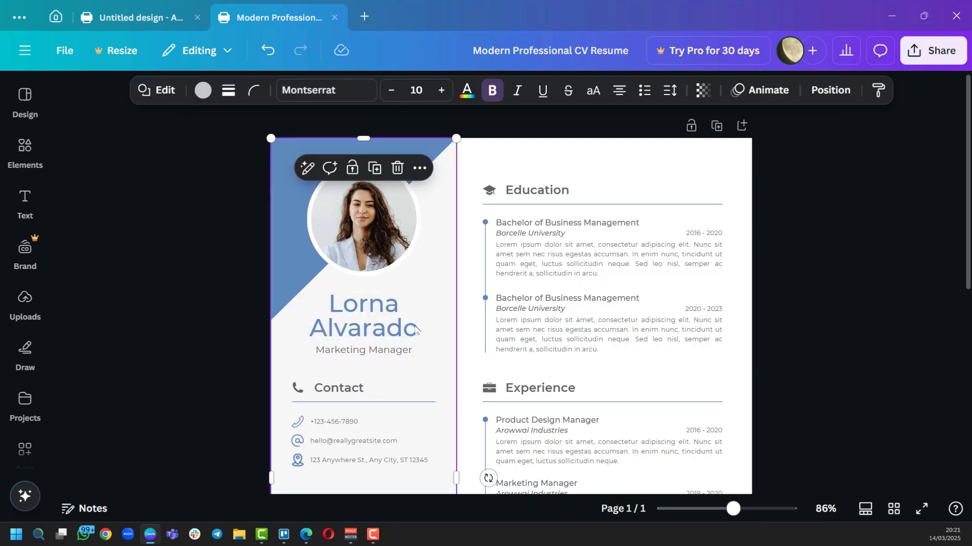
{"action": "double_click", "coordinate": [384, 325]}
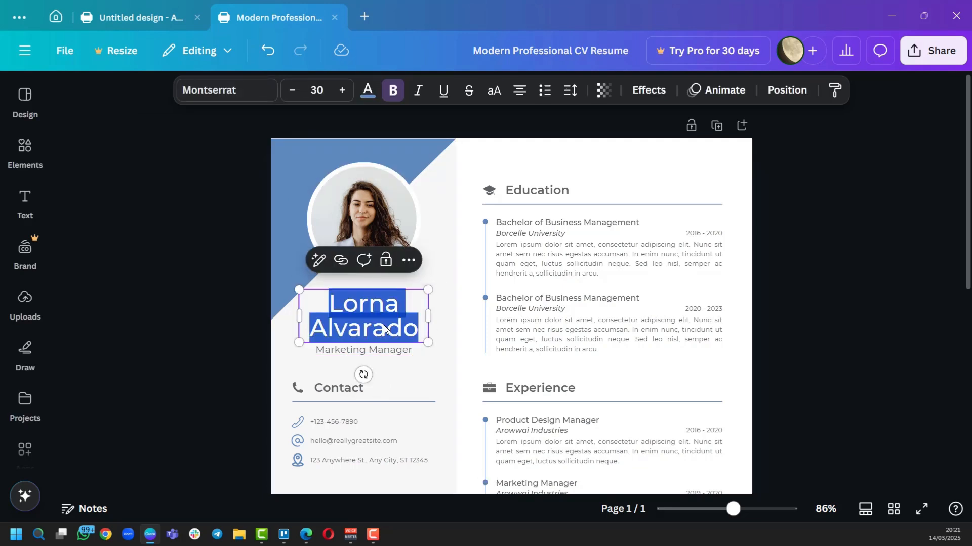
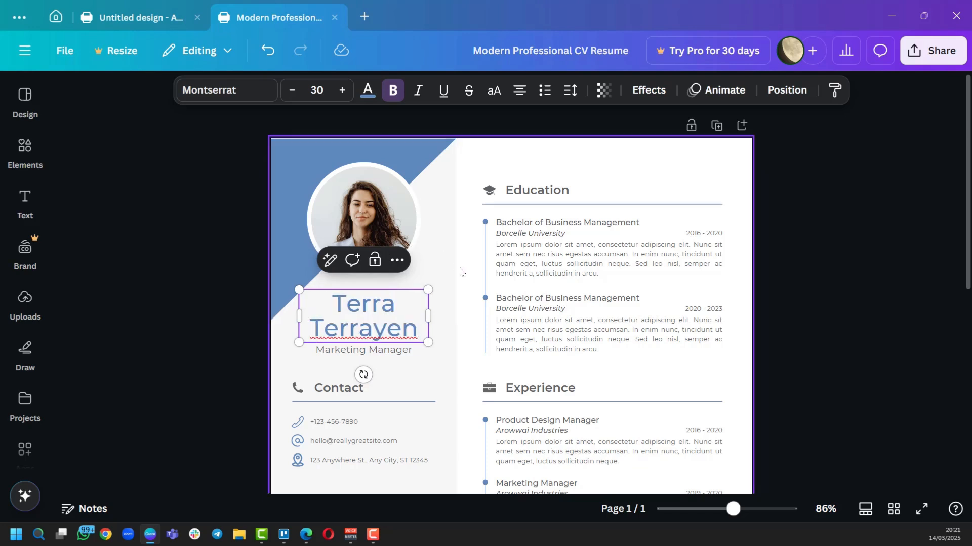
{"action": "left_click", "coordinate": [469, 273]}
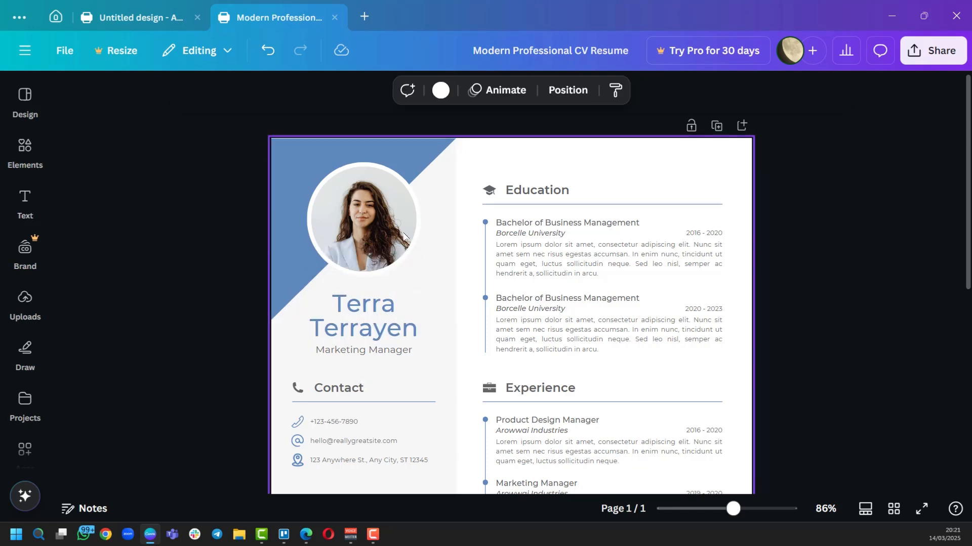
Swap the round portrait for a photo of a man with a laptop among plants, framed nicely.
{"action": "left_click", "coordinate": [369, 220]}
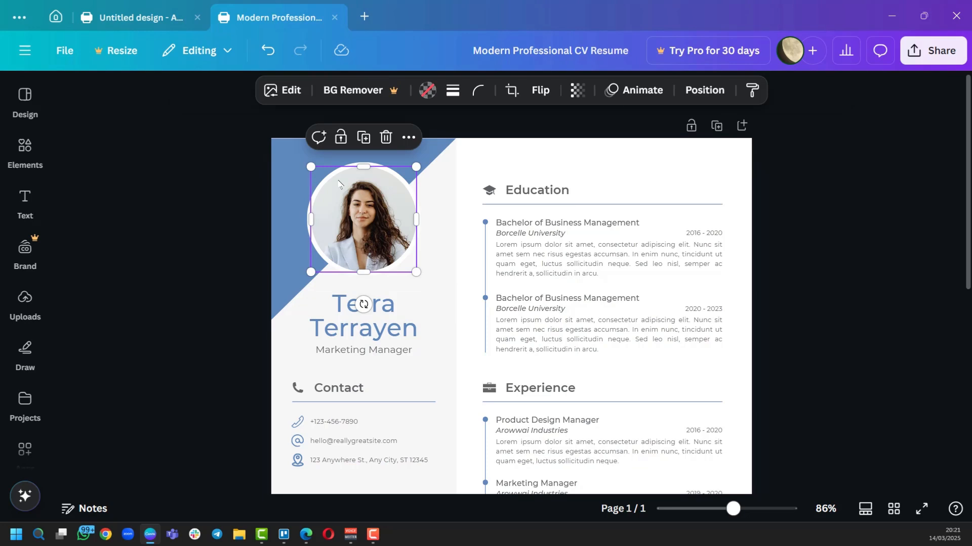
{"action": "mouse_move", "coordinate": [368, 223]}
{"action": "left_mouse_down"}
{"action": "mouse_move", "coordinate": [374, 207]}
{"action": "mouse_move", "coordinate": [422, 199]}
{"action": "mouse_move", "coordinate": [586, 193]}
{"action": "mouse_move", "coordinate": [729, 210]}
{"action": "mouse_move", "coordinate": [363, 209]}
{"action": "left_mouse_up"}
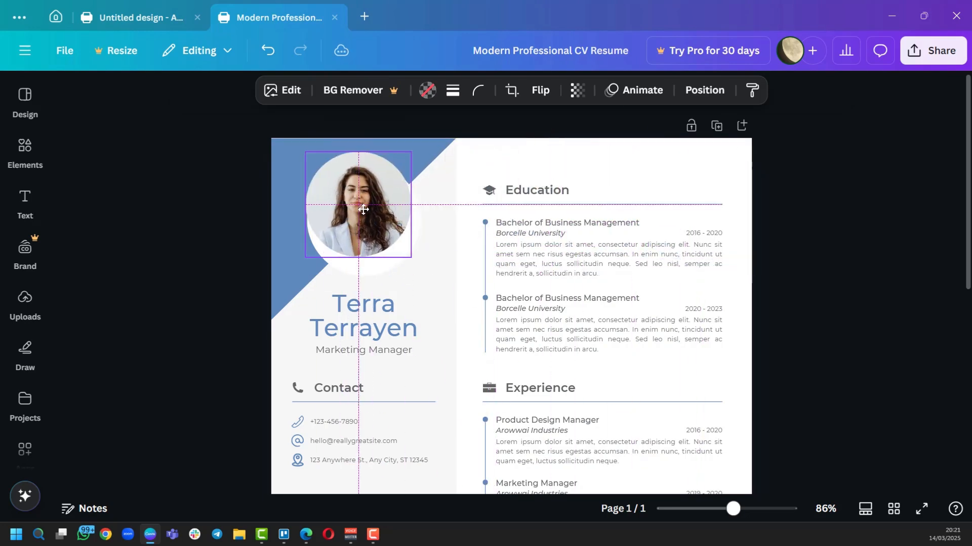
{"action": "key", "text": "ctrl+z"}
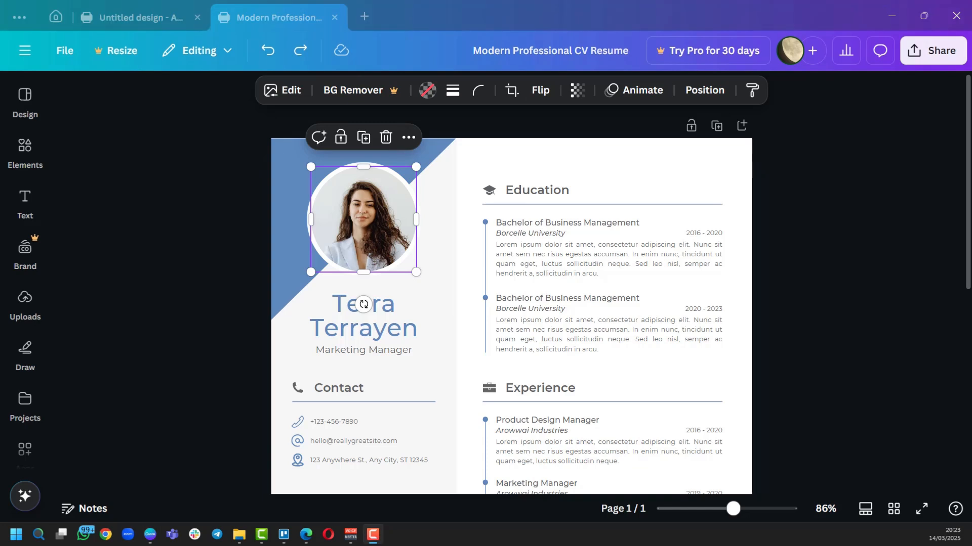
{"action": "left_click_drag", "start_coordinate": [792, 118], "coordinate": [340, 193]}
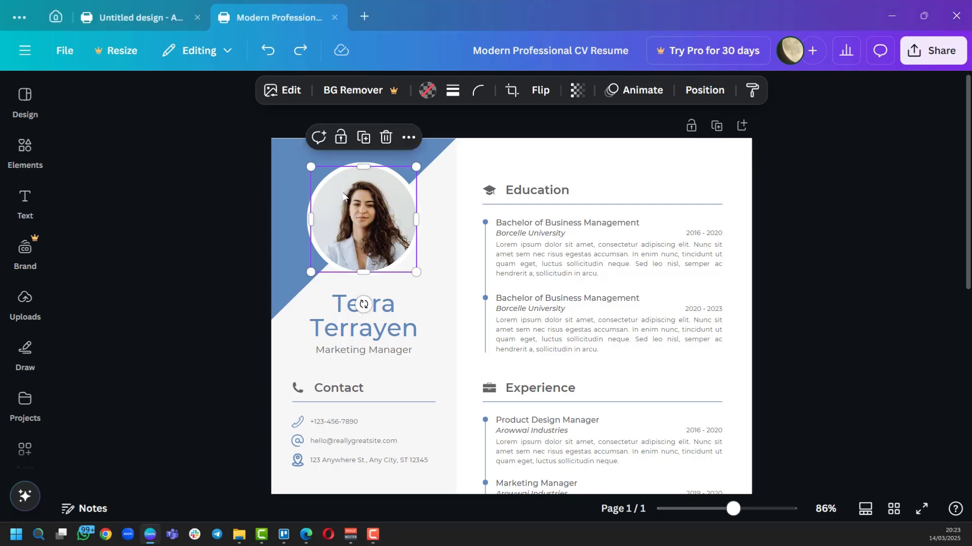
{"action": "left_click_drag", "start_coordinate": [590, 372], "coordinate": [365, 213]}
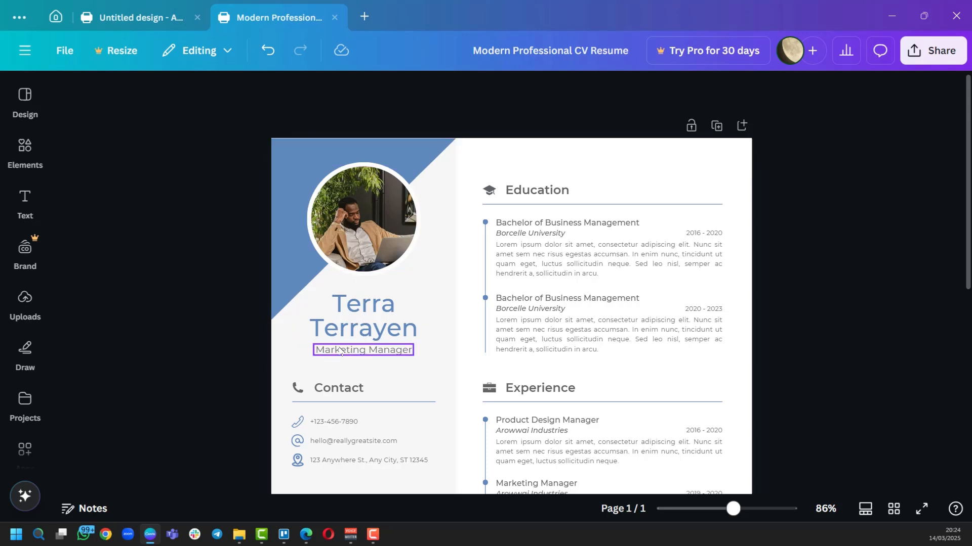
Change the job title under the name from Marketing Manager to 'Project Manager'.
{"action": "double_click", "coordinate": [341, 351]}
{"action": "type", "text": "Project Manager"}
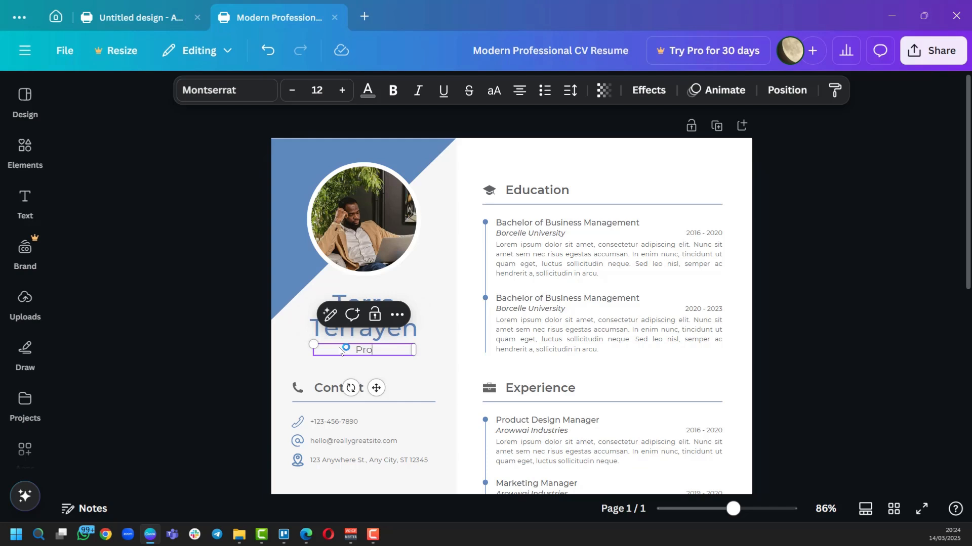
{"action": "left_click", "coordinate": [469, 335]}
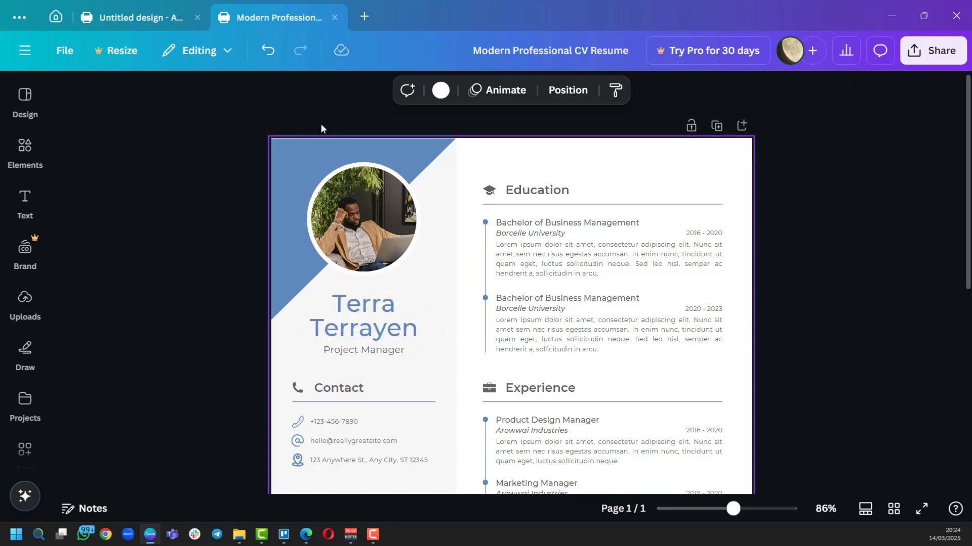
{"action": "left_click", "coordinate": [269, 273]}
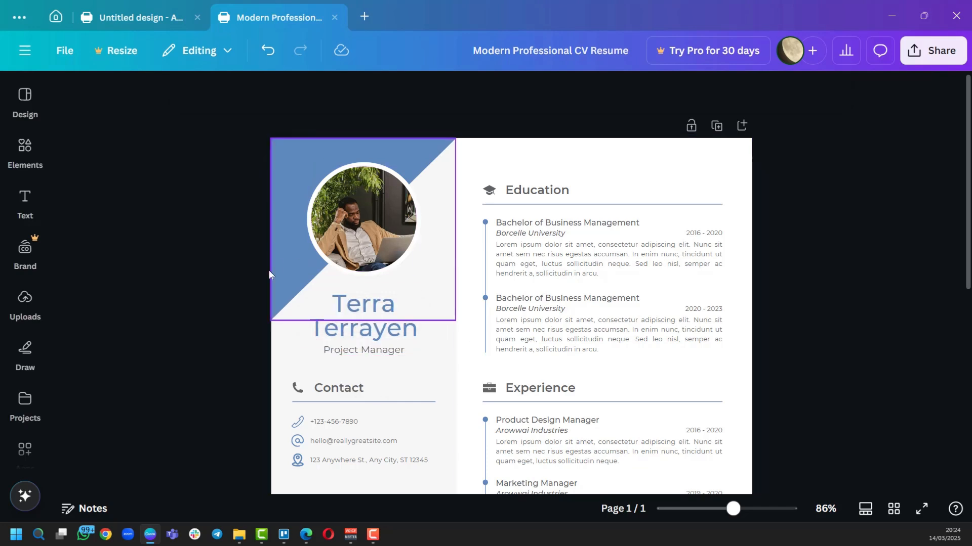
Recolour the blue diagonal corner shape behind the portrait to the light olive photo colour.
{"action": "left_click", "coordinate": [299, 164]}
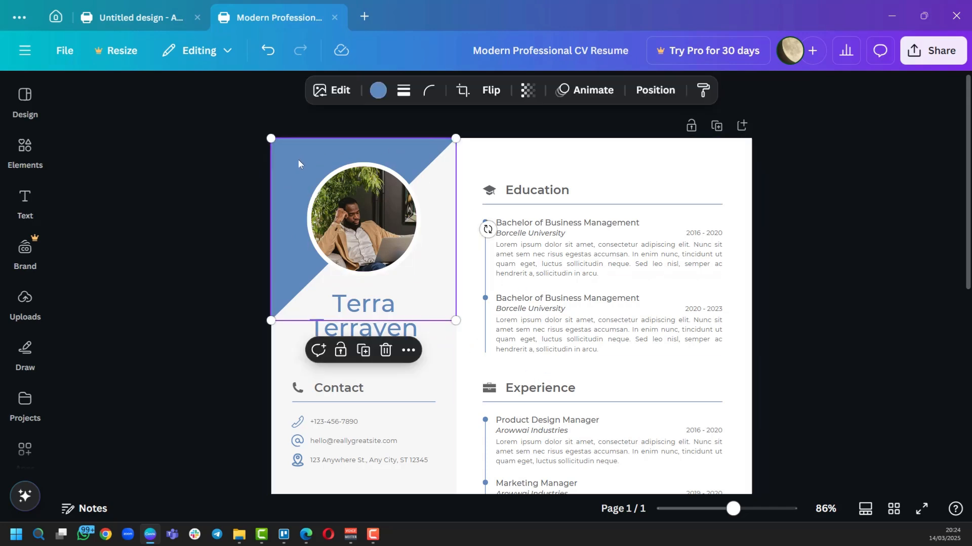
{"action": "left_click", "coordinate": [378, 91]}
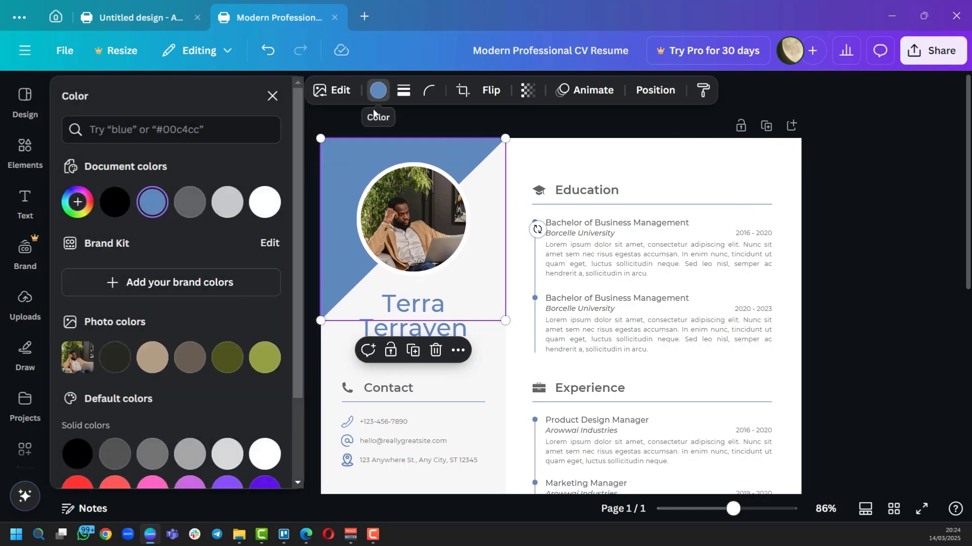
{"action": "scroll", "coordinate": [188, 329], "scroll_direction": "down", "scroll_amount": 2}
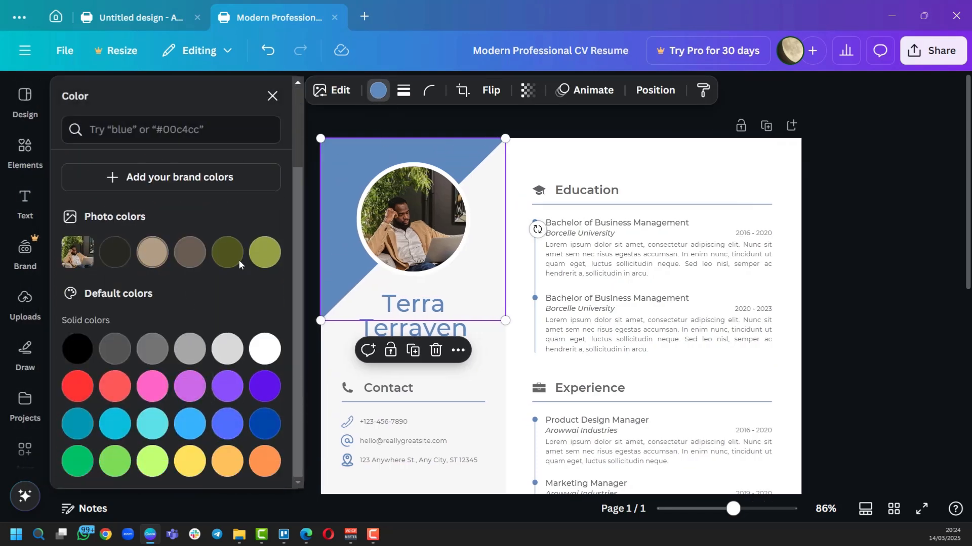
{"action": "left_click", "coordinate": [267, 252]}
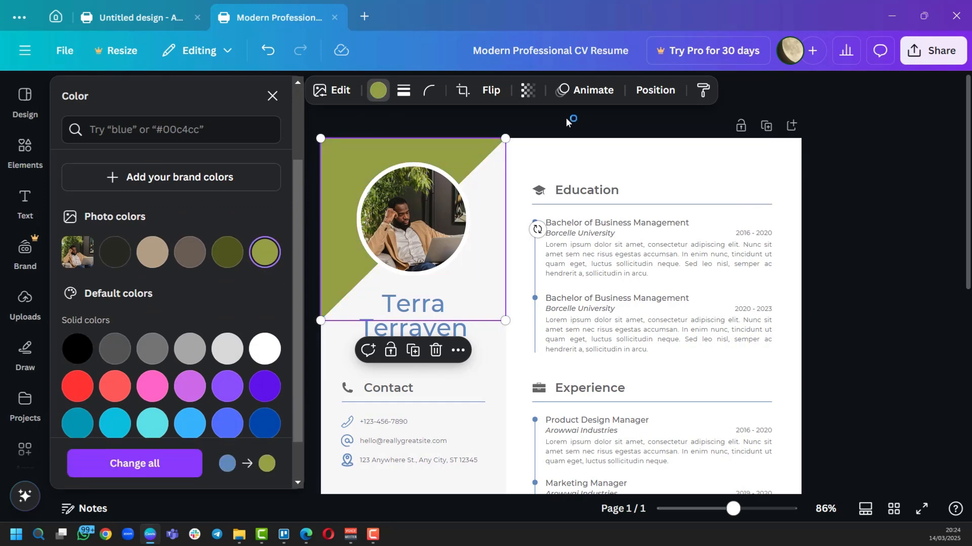
{"action": "left_click", "coordinate": [418, 154]}
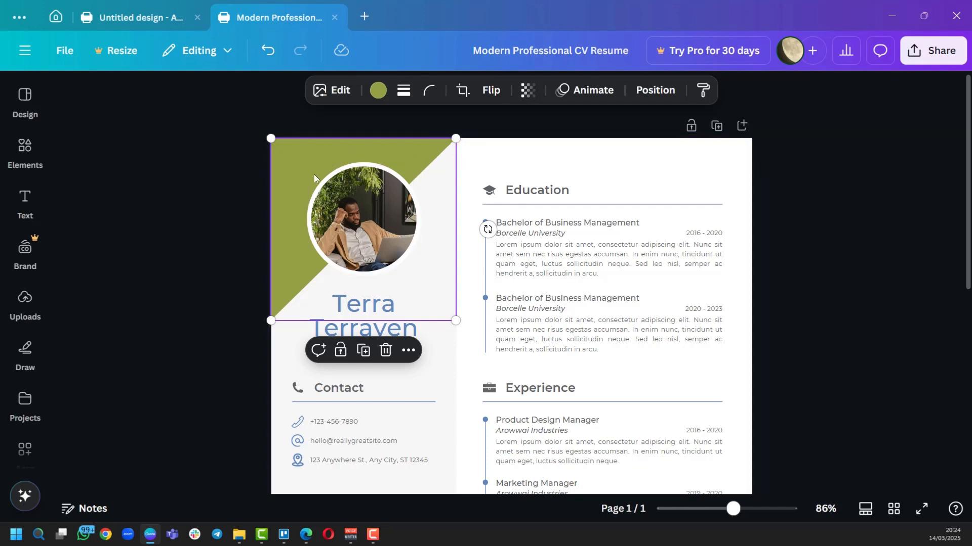
Replace the sample phone number in the Contact section with the new phone number.
{"action": "left_click", "coordinate": [473, 364]}
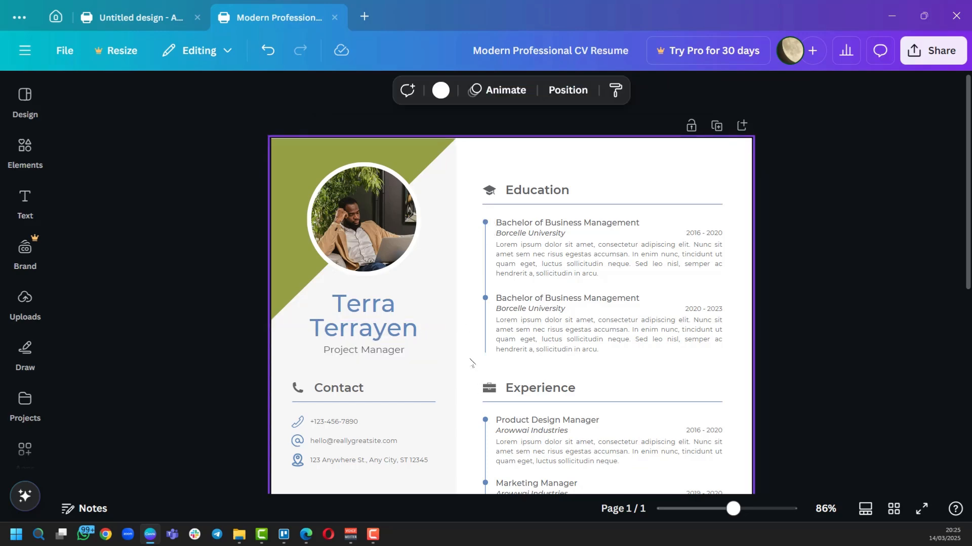
{"action": "scroll", "coordinate": [354, 242], "scroll_direction": "down", "scroll_amount": 4}
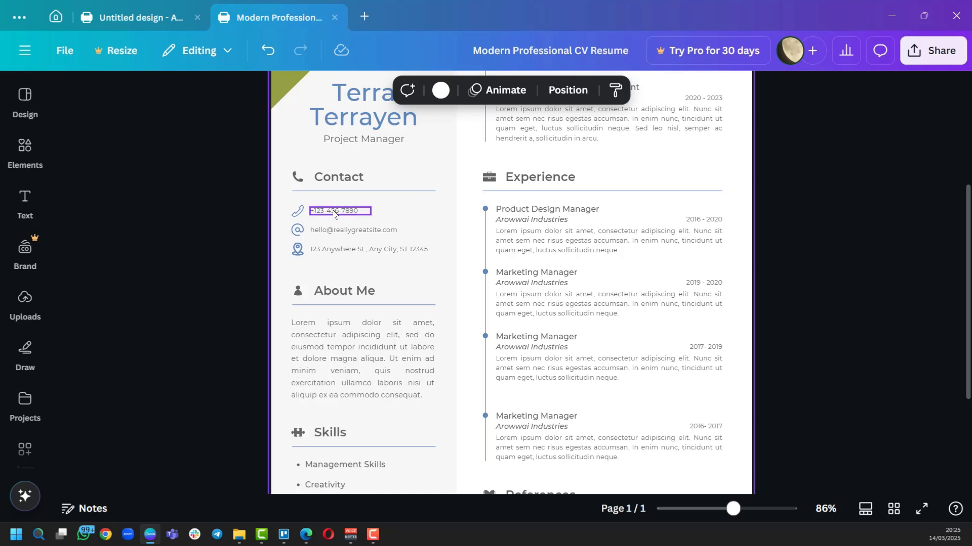
{"action": "left_click", "coordinate": [315, 210]}
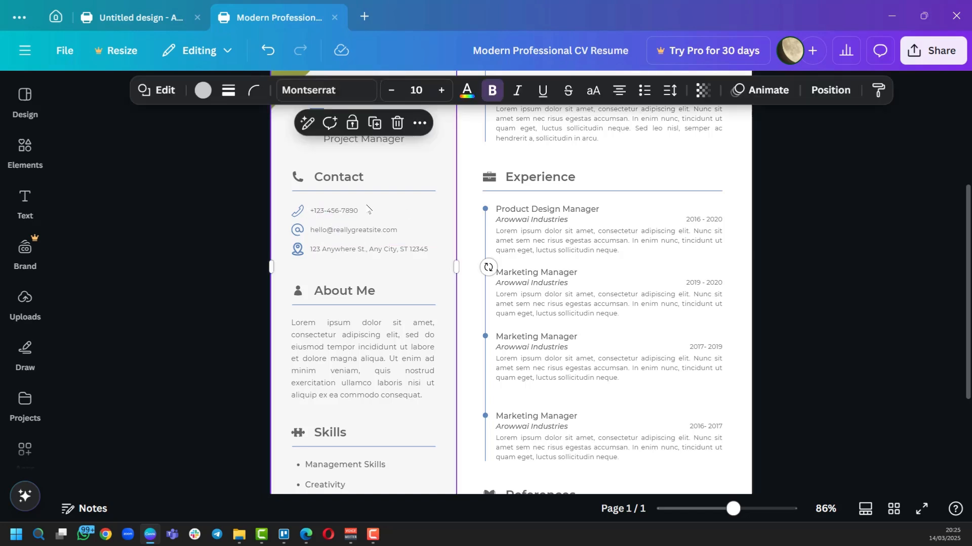
{"action": "double_click", "coordinate": [331, 211]}
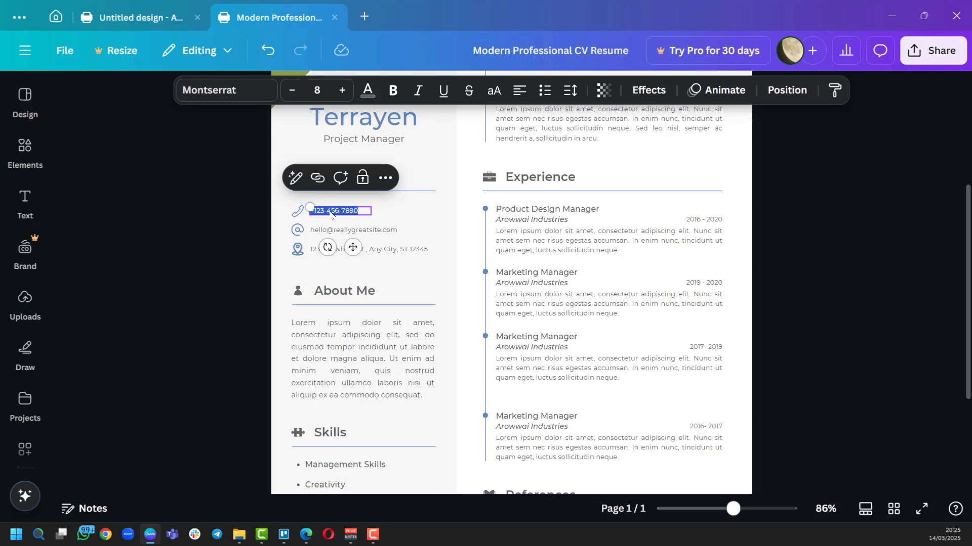
{"action": "left_click", "coordinate": [427, 228]}
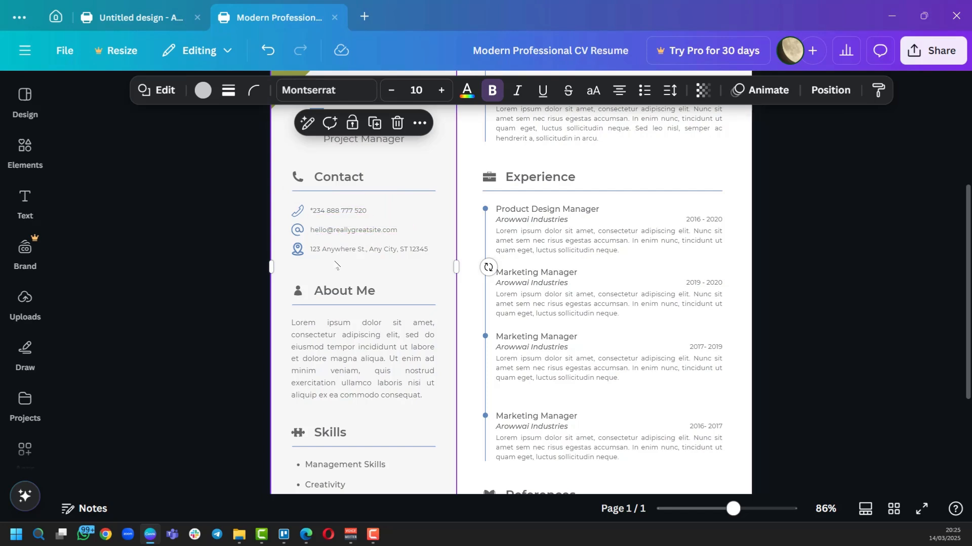
{"action": "scroll", "coordinate": [364, 316], "scroll_direction": "down", "scroll_amount": 3}
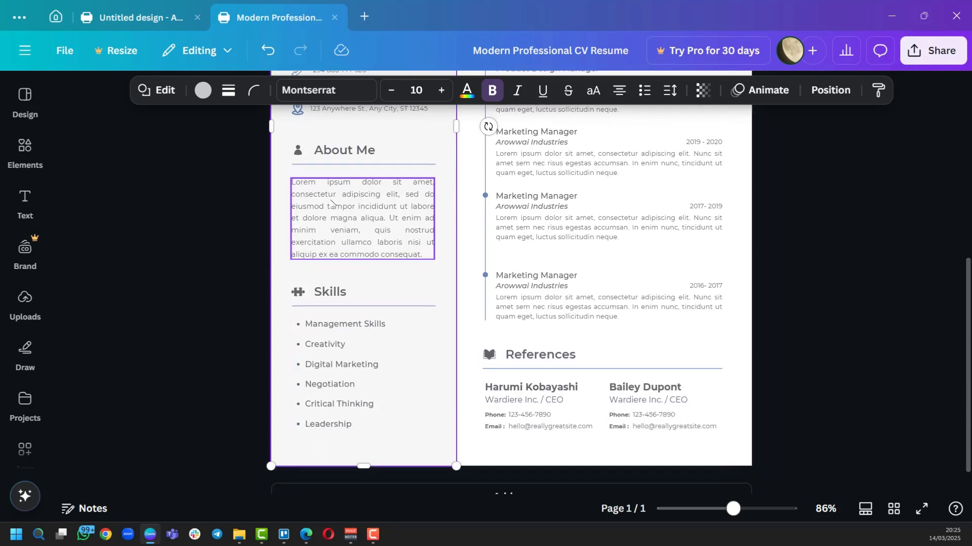
Overwrite the About Me lorem ipsum paragraph with a long run of typed filler letters.
{"action": "double_click", "coordinate": [353, 217]}
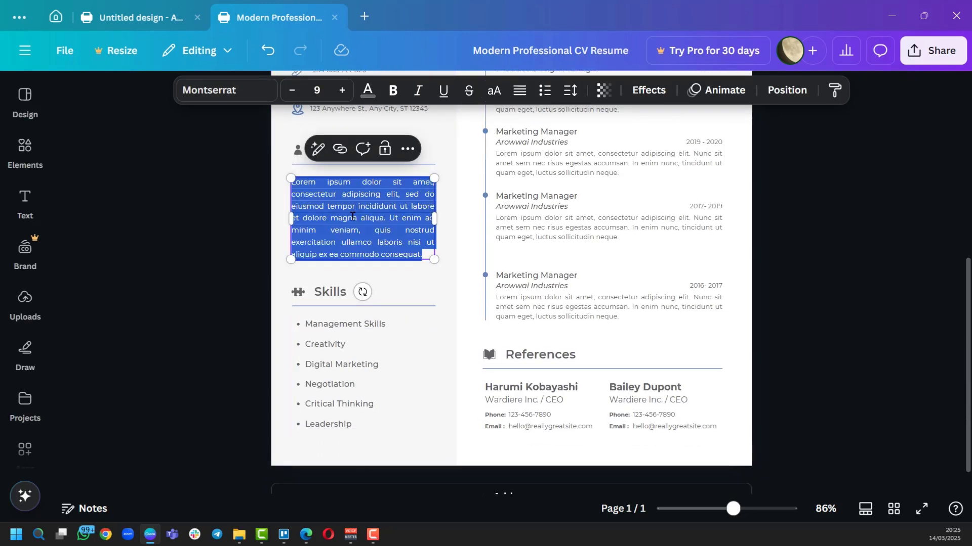
{"action": "type", "text": "dsghfunkshcsfh"}
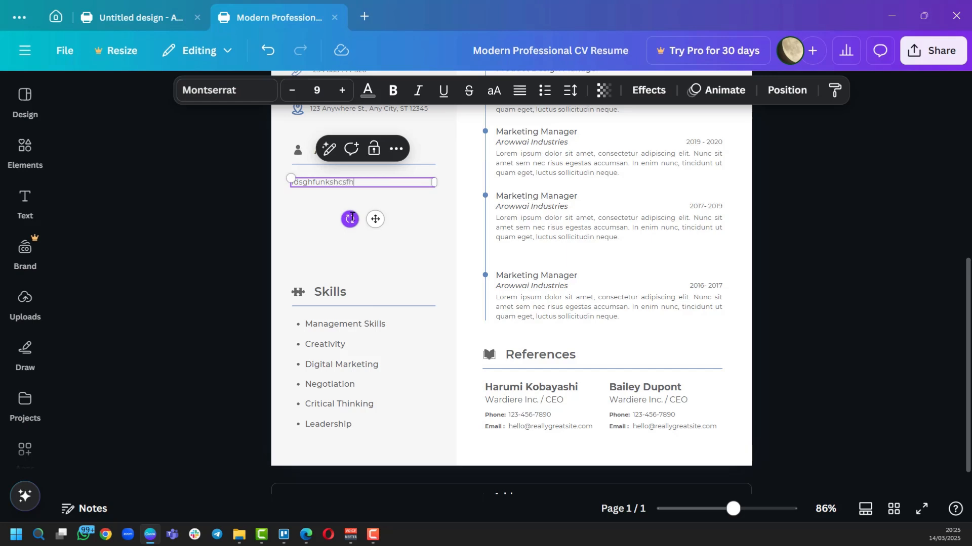
{"action": "type", "text": "dujvfzkxvsdyhfsoucmuvlhsjlkcgsdhfjlxfjsvdycnhuxfgvsdujzfvuxnseugfhisusytdhjusvfgkvnhfvuhswjfvhszdvgxsndvdfyiaukhgfuiysdfshkjfszgdcfbaysezdcxbfsajfsterfwkaheldgfxzanduw"}
{"action": "left_click", "coordinate": [385, 237]}
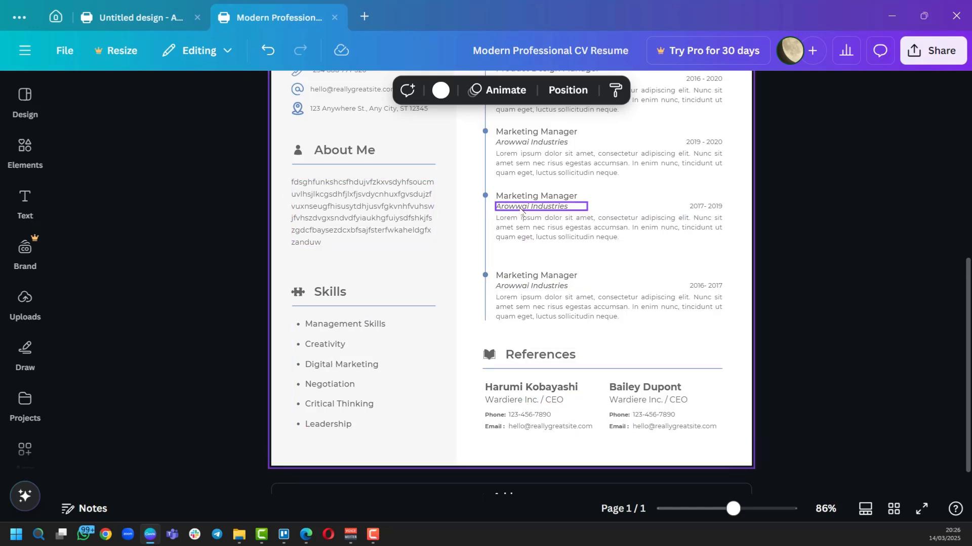
{"action": "scroll", "coordinate": [521, 210], "scroll_direction": "up", "scroll_amount": 7}
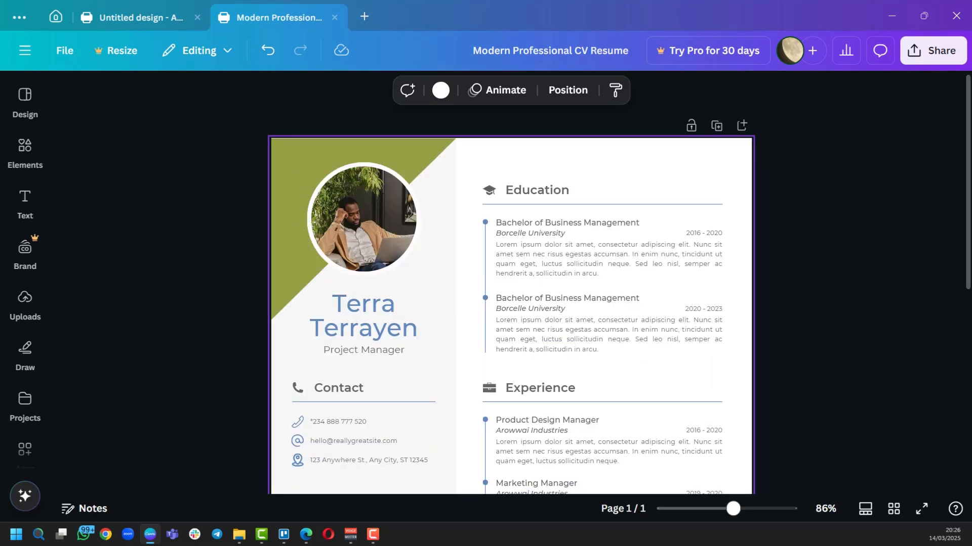
{"action": "key", "text": "alt+Tab"}
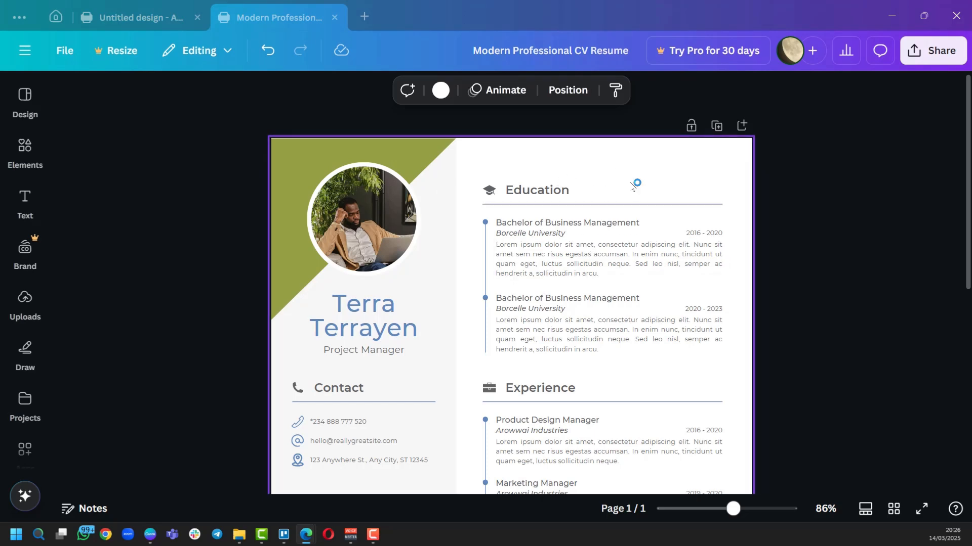
{"action": "scroll", "coordinate": [635, 186], "scroll_direction": "down", "scroll_amount": 2}
{"action": "scroll", "coordinate": [494, 202], "scroll_direction": "down", "scroll_amount": 5}
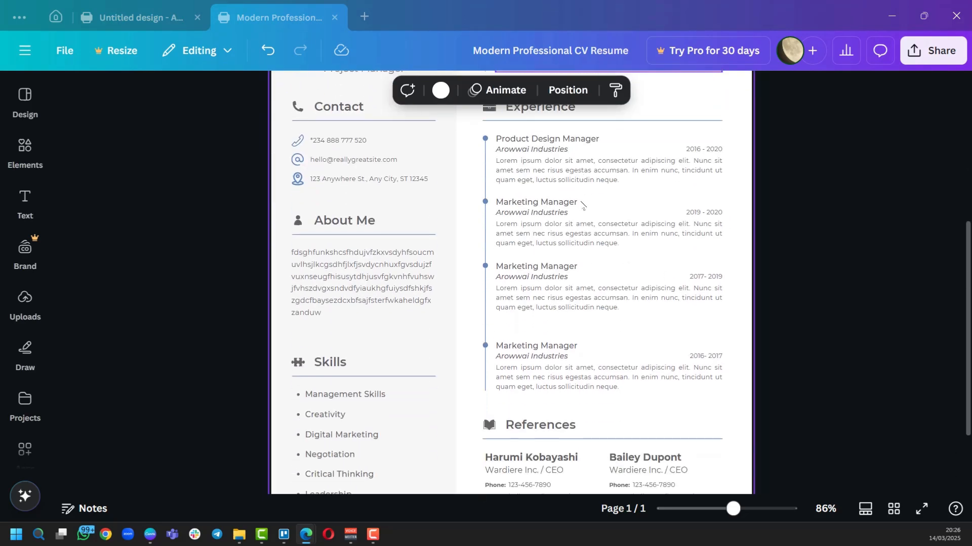
{"action": "scroll", "coordinate": [570, 373], "scroll_direction": "down", "scroll_amount": 3}
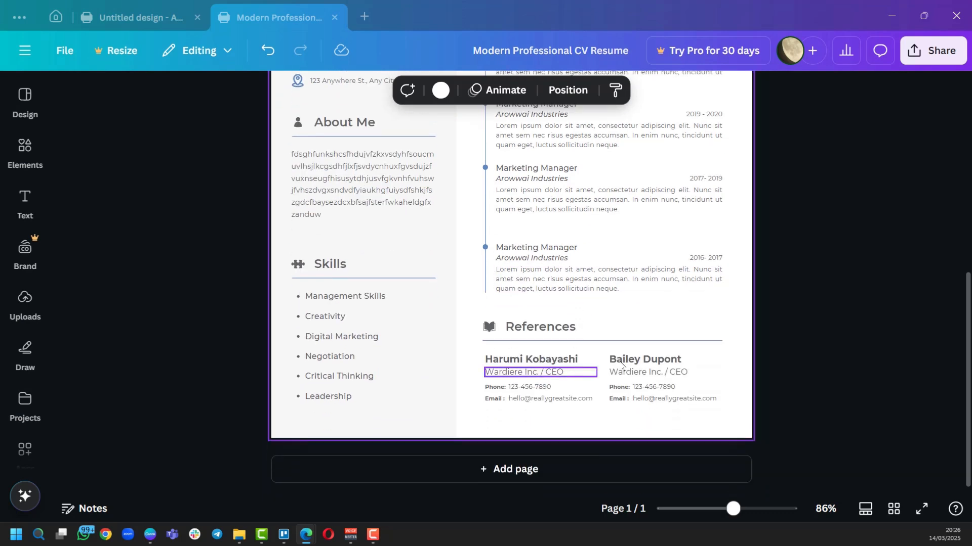
{"action": "left_click", "coordinate": [926, 58]}
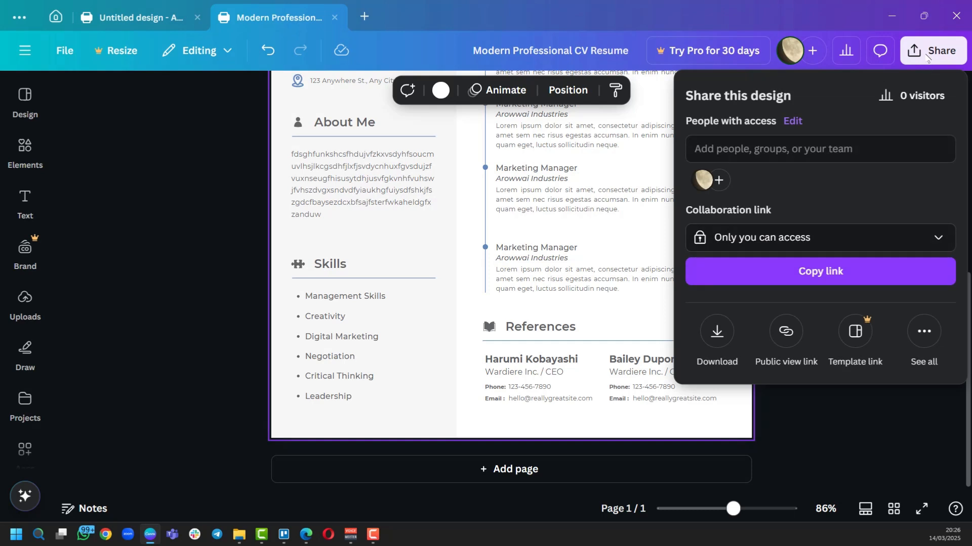
{"action": "left_click", "coordinate": [718, 335]}
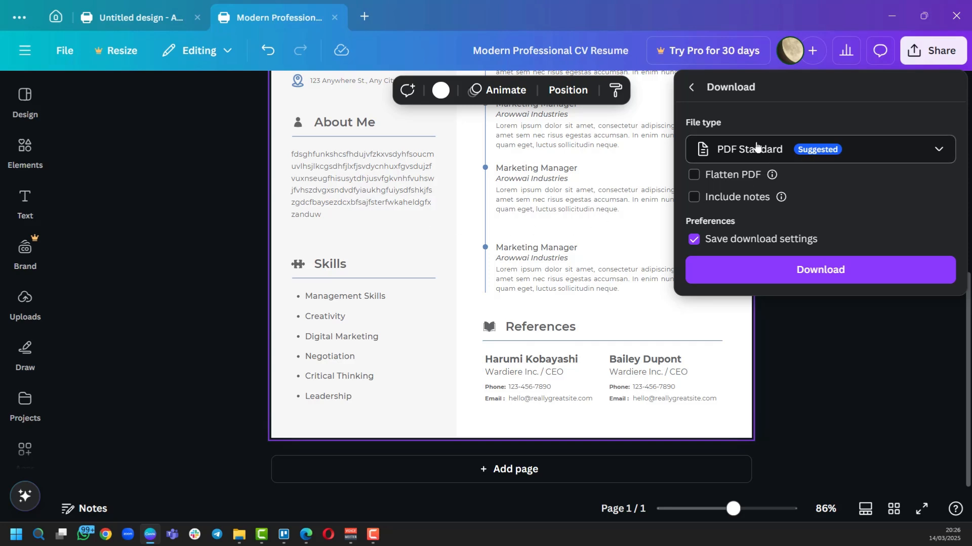
{"action": "left_click", "coordinate": [938, 150]}
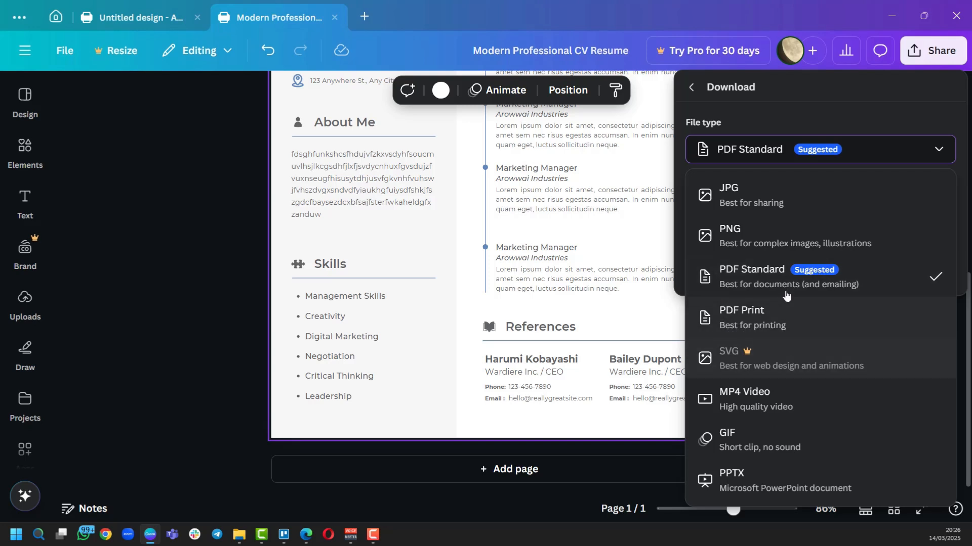
{"action": "left_click", "coordinate": [754, 284]}
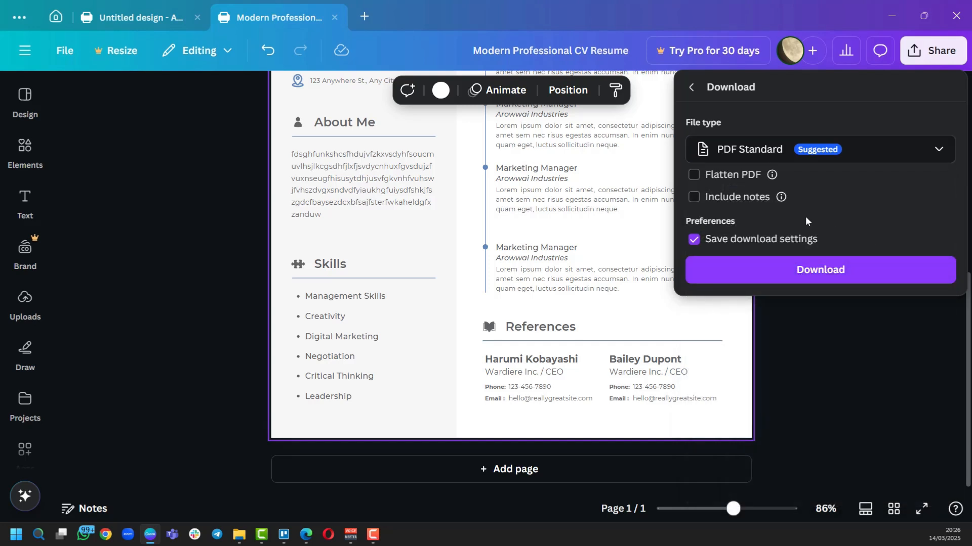
{"action": "left_click", "coordinate": [832, 351]}
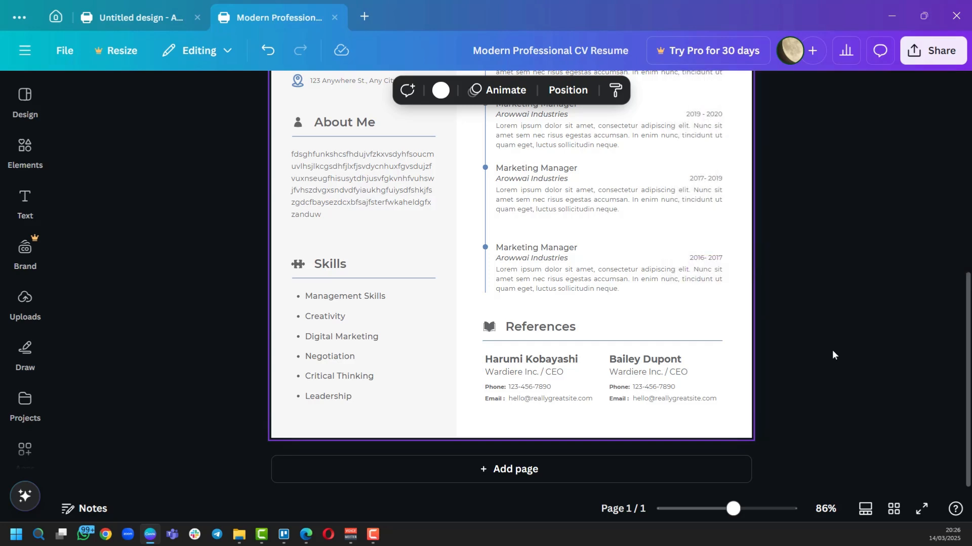
{"action": "scroll", "coordinate": [832, 351], "scroll_direction": "up", "scroll_amount": 5}
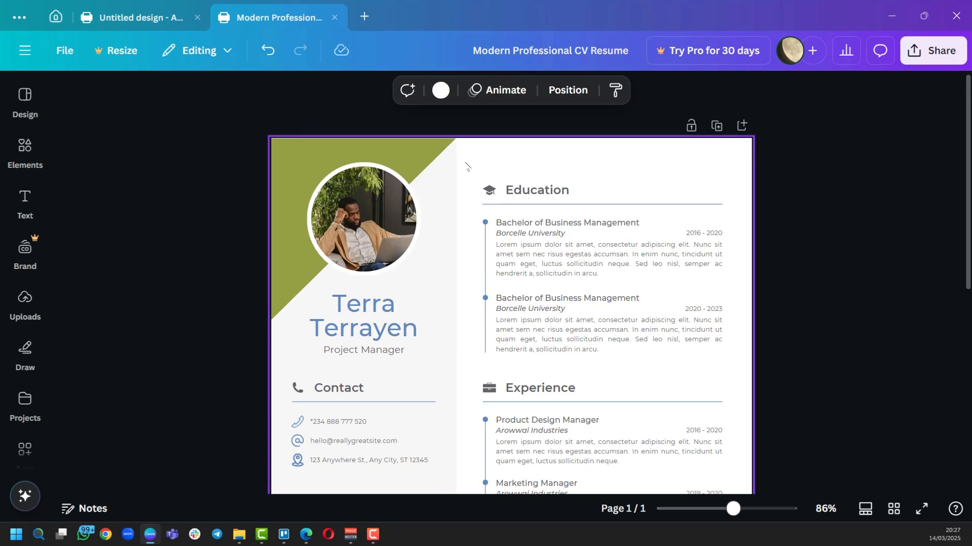